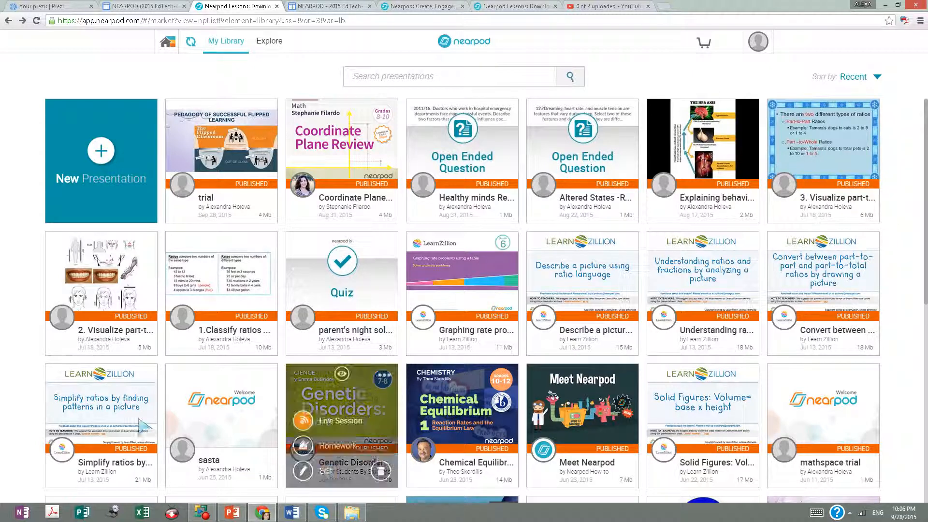
# Step: Create a new presentation and upload sample.pptx into it from the recent PowerPoint files
pyautogui.click(99, 155)
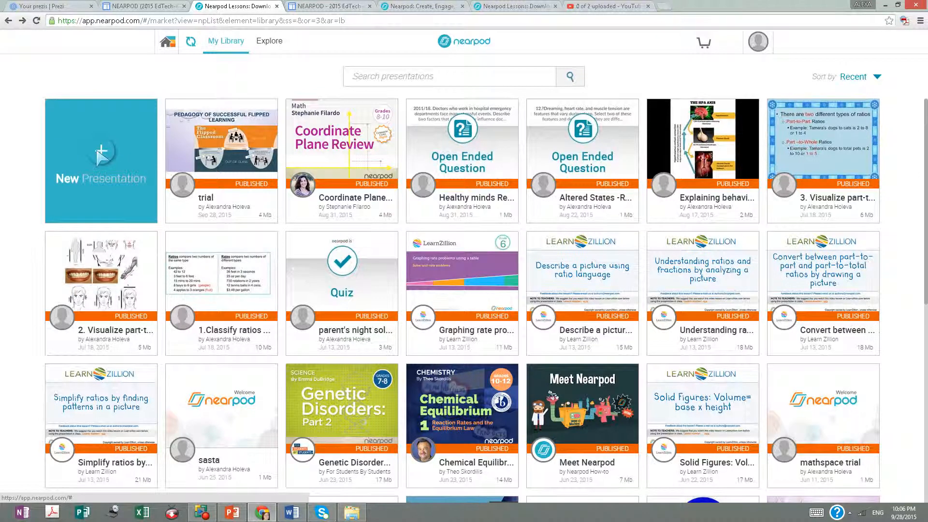
pyautogui.click(100, 154)
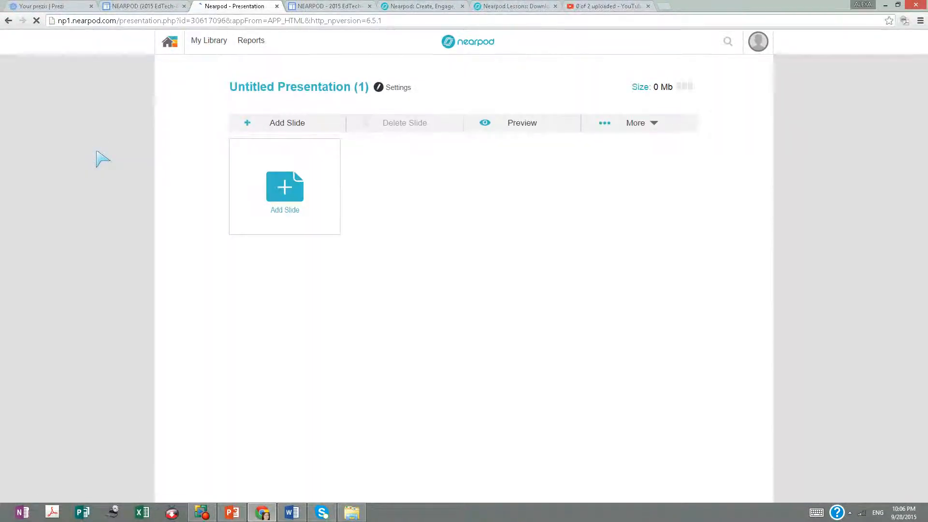
pyautogui.click(233, 518)
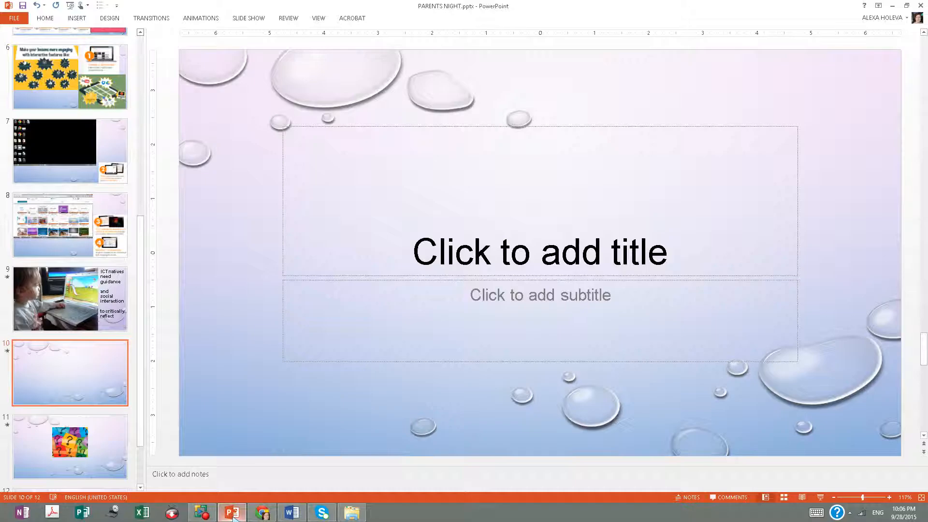
pyautogui.click(234, 517)
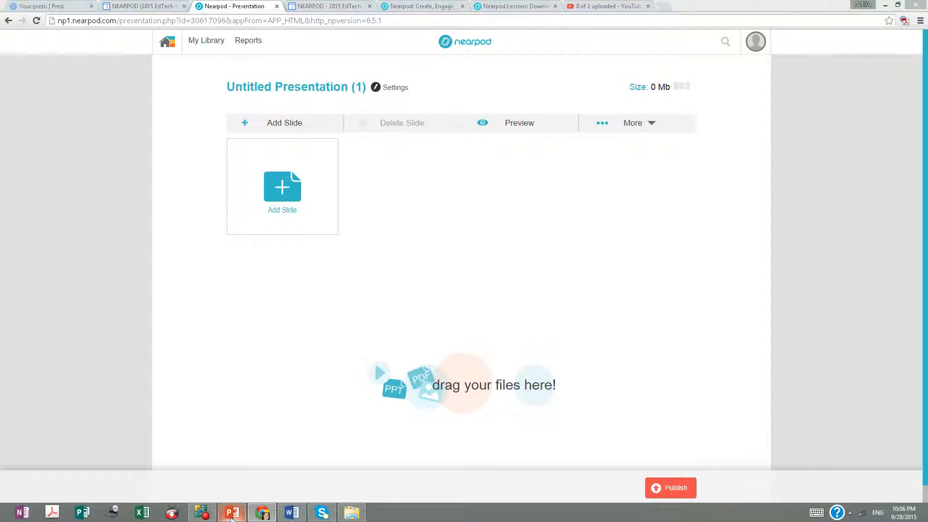
pyautogui.rightClick(234, 518)
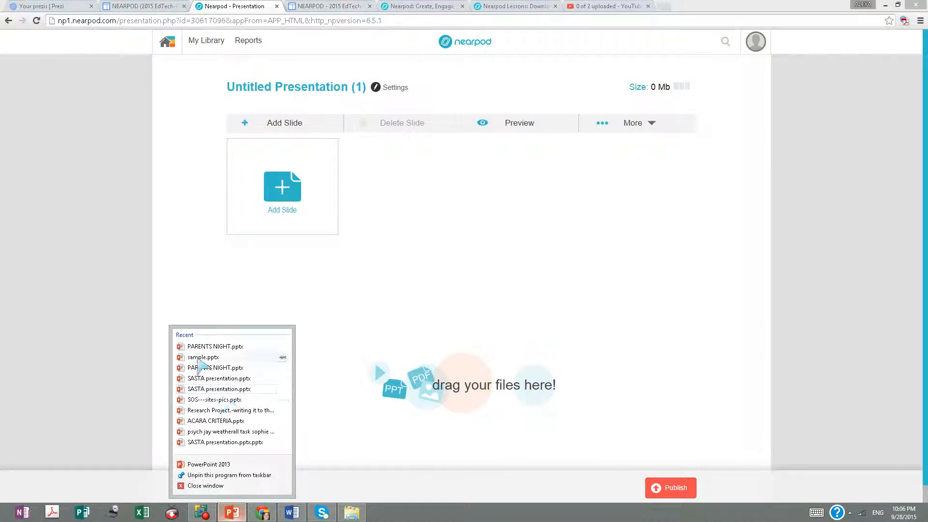
pyautogui.moveTo(199, 360); pyautogui.dragTo(491, 356)
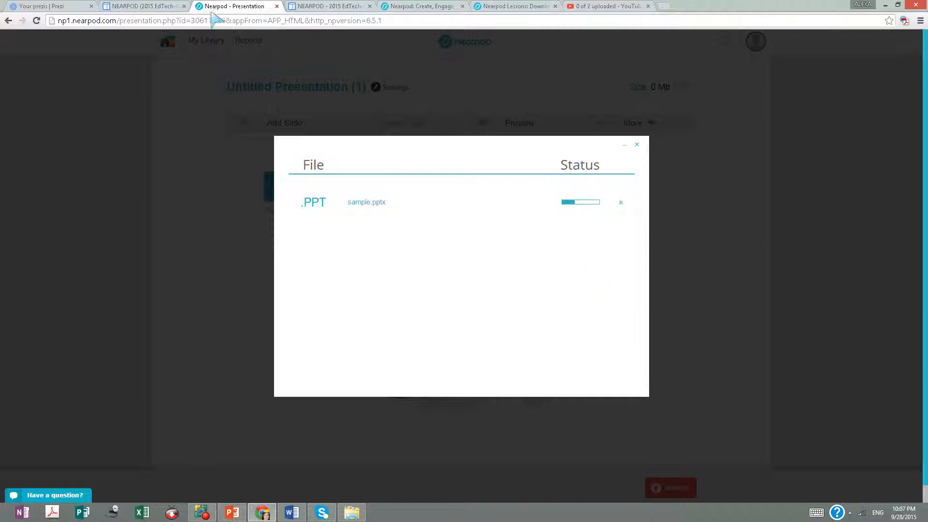
# Step: Close the nearpod.com home page tab and leave the running live lesson to return to the library
pyautogui.click(406, 10)
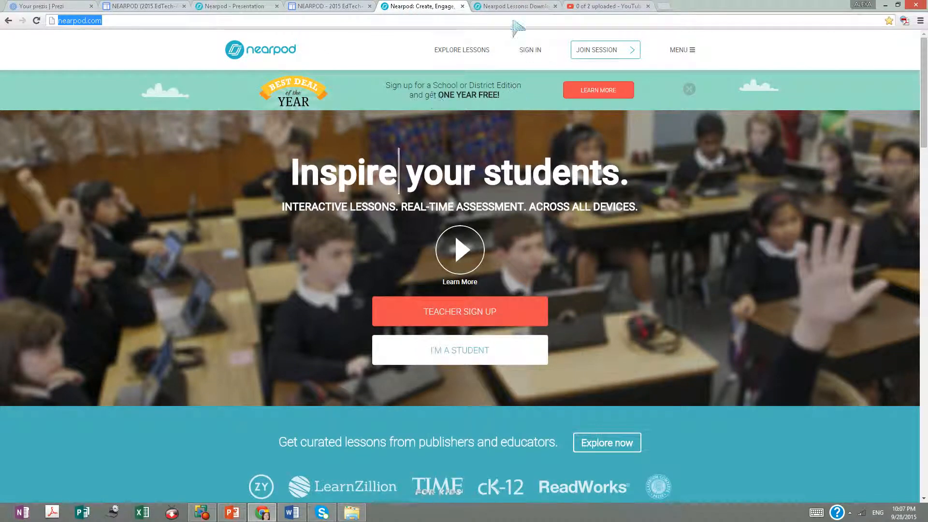
pyautogui.click(463, 6)
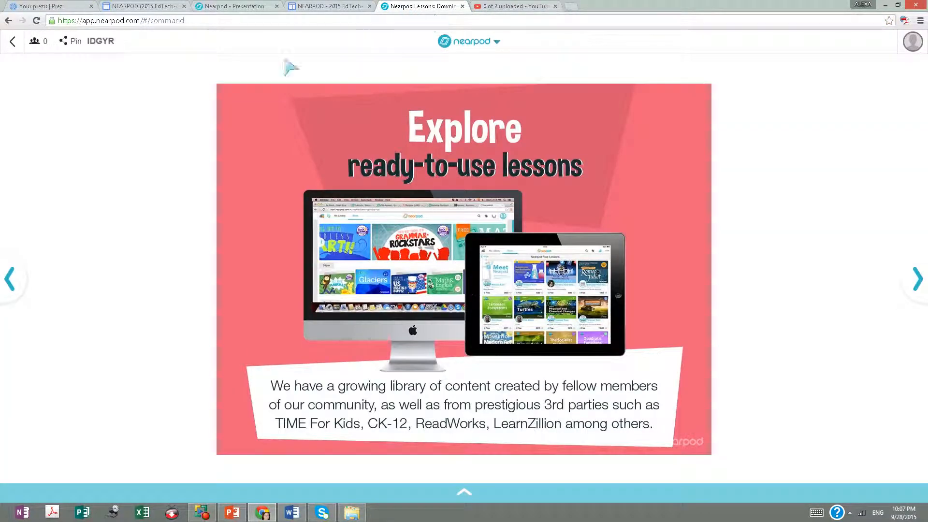
pyautogui.click(9, 20)
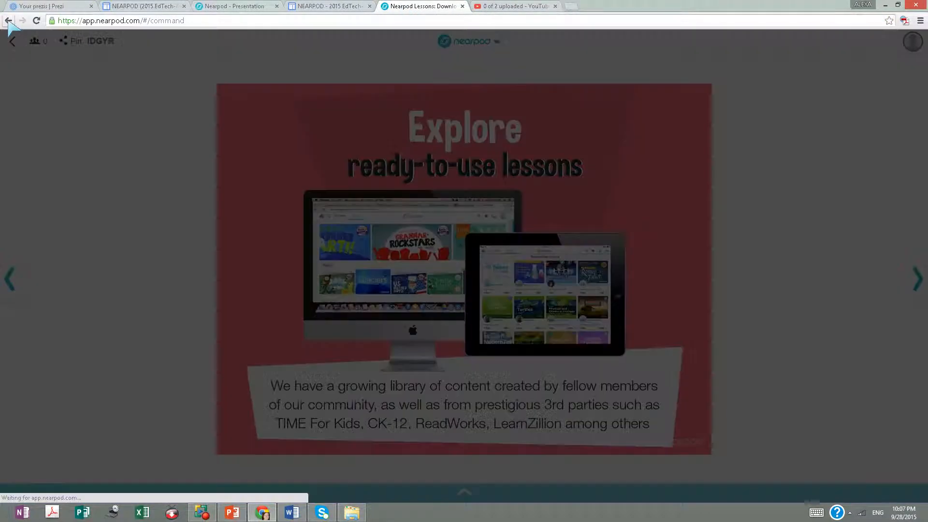
pyautogui.click(429, 314)
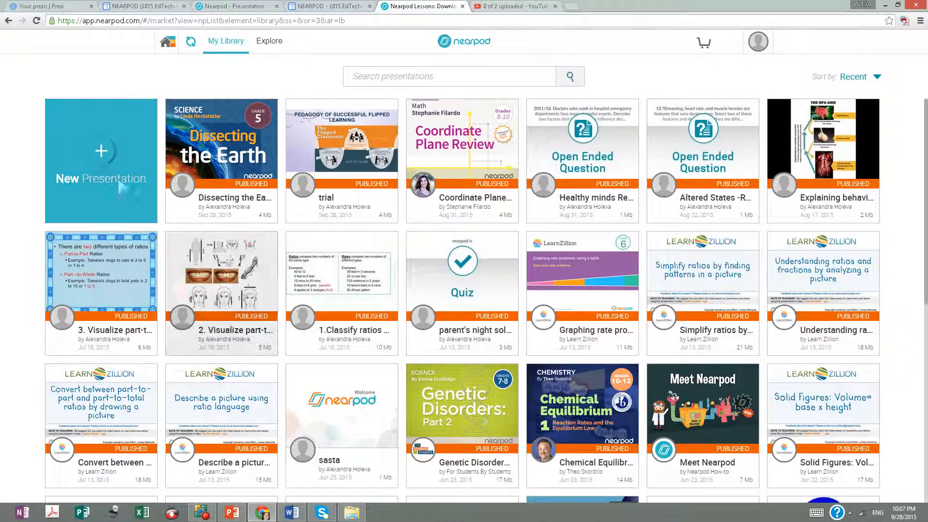
# Step: Start a live session of the first Open Ended Question lesson, view its PIN sharing options, and exit to the library
pyautogui.moveTo(220, 167)
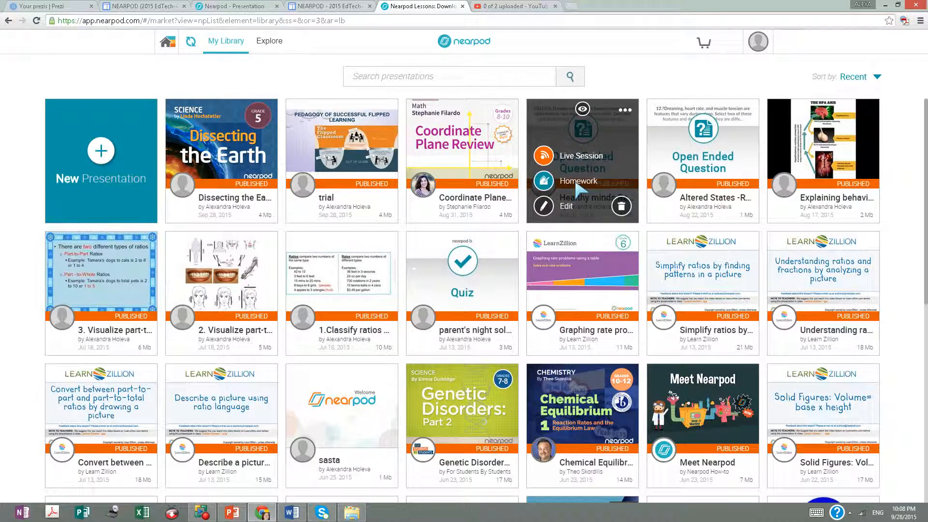
pyautogui.click(568, 158)
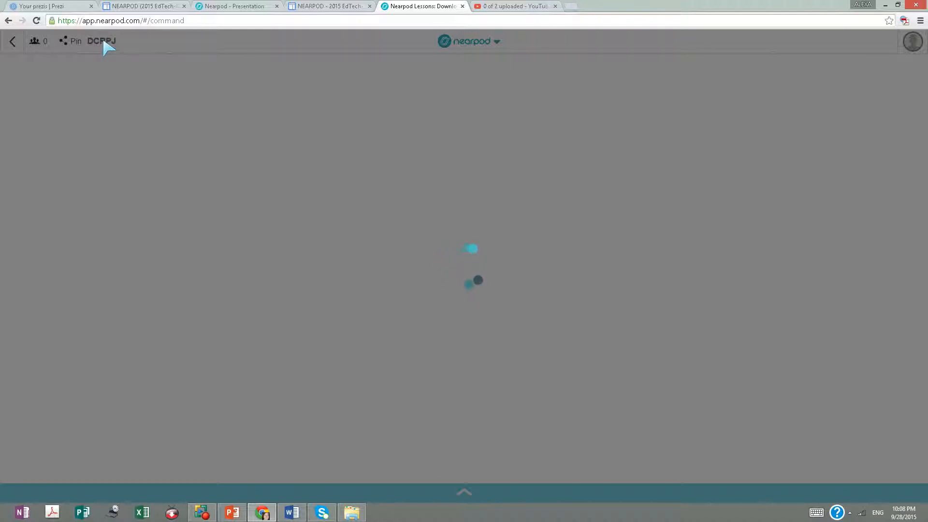
pyautogui.click(102, 41)
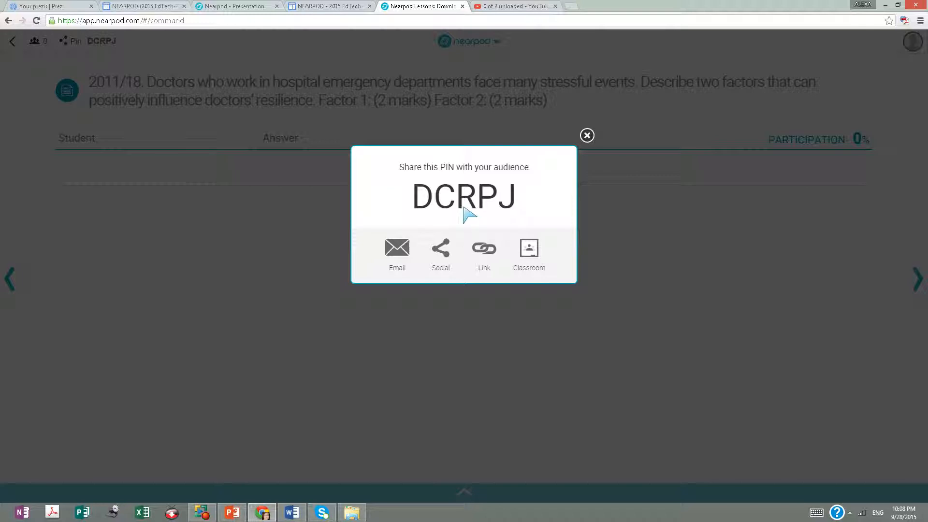
pyautogui.click(587, 135)
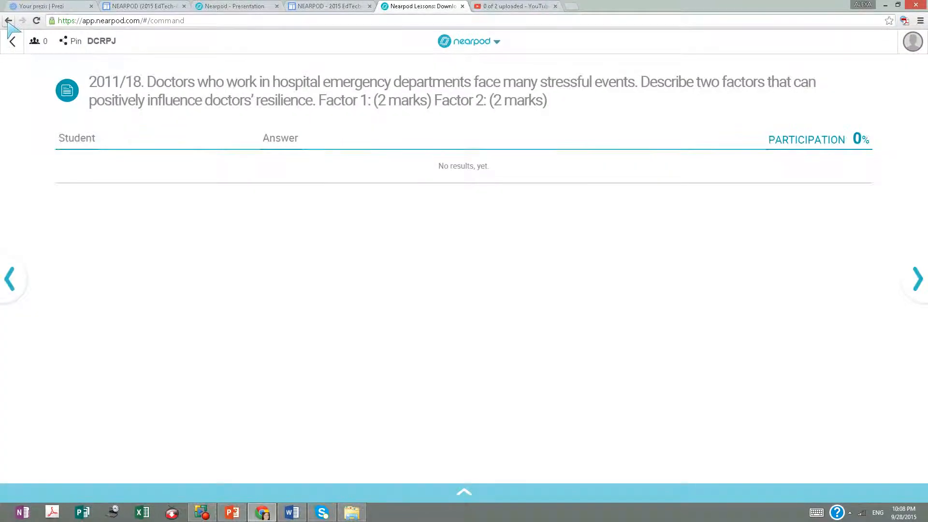
pyautogui.click(12, 40)
pyautogui.click(420, 319)
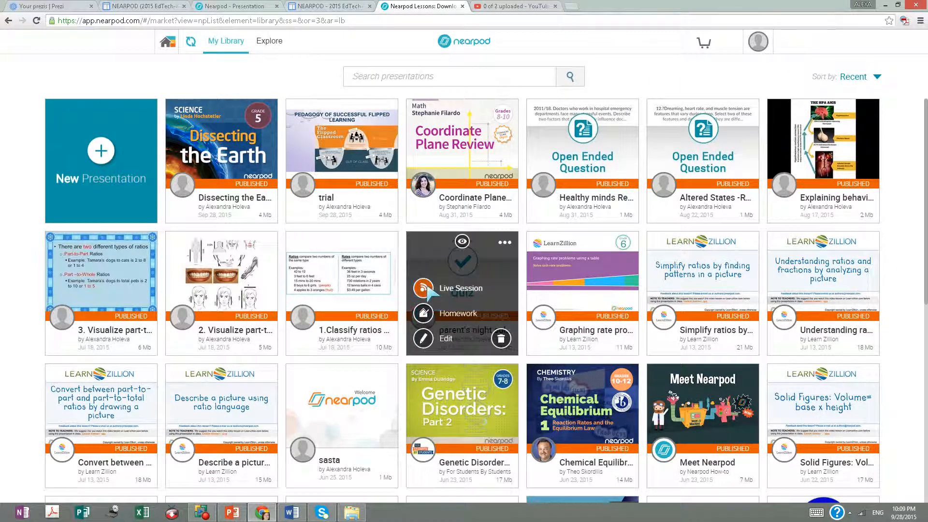
# Step: Assign the parent's night quiz as homework and review its email, social, link and embed sharing options
pyautogui.click(443, 319)
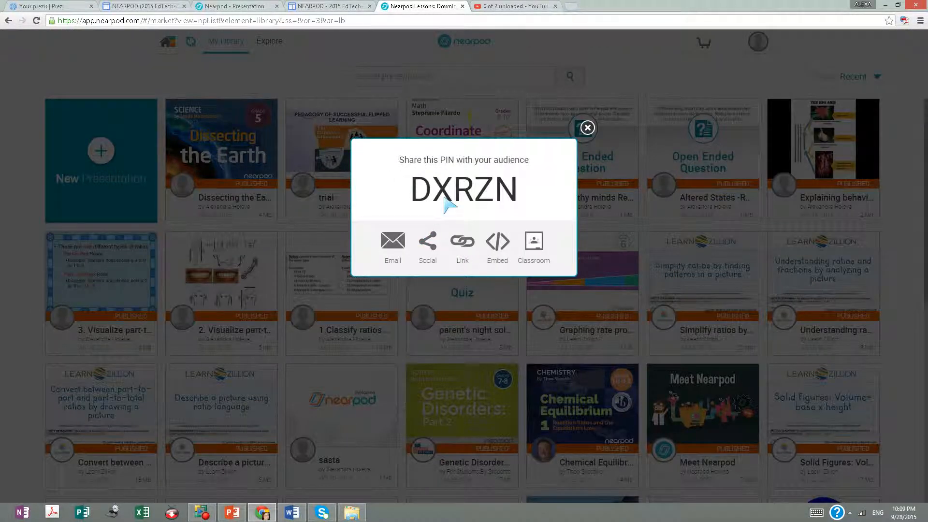
pyautogui.click(390, 250)
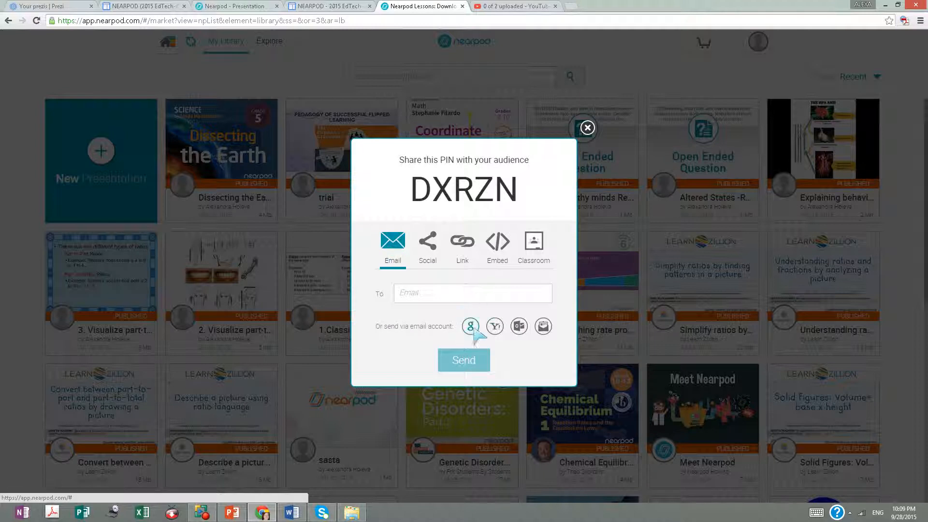
pyautogui.click(427, 244)
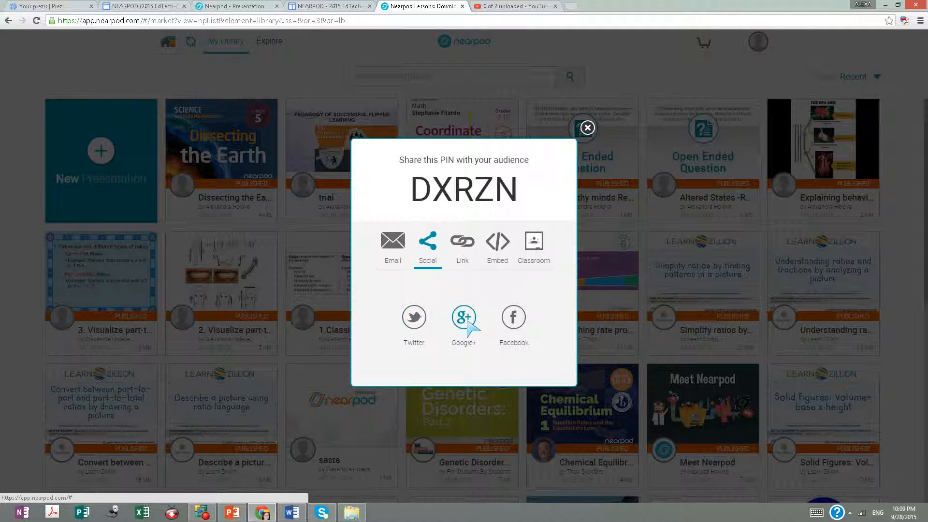
pyautogui.click(461, 244)
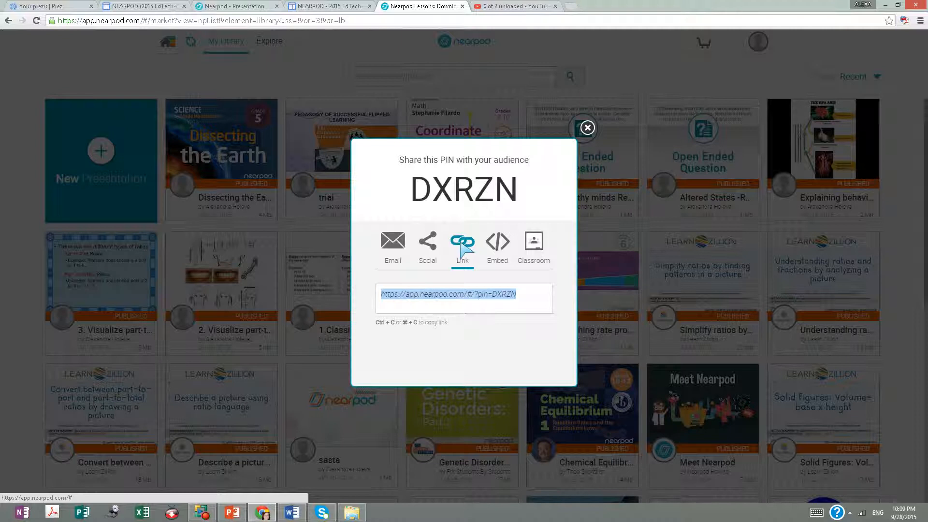
pyautogui.click(492, 247)
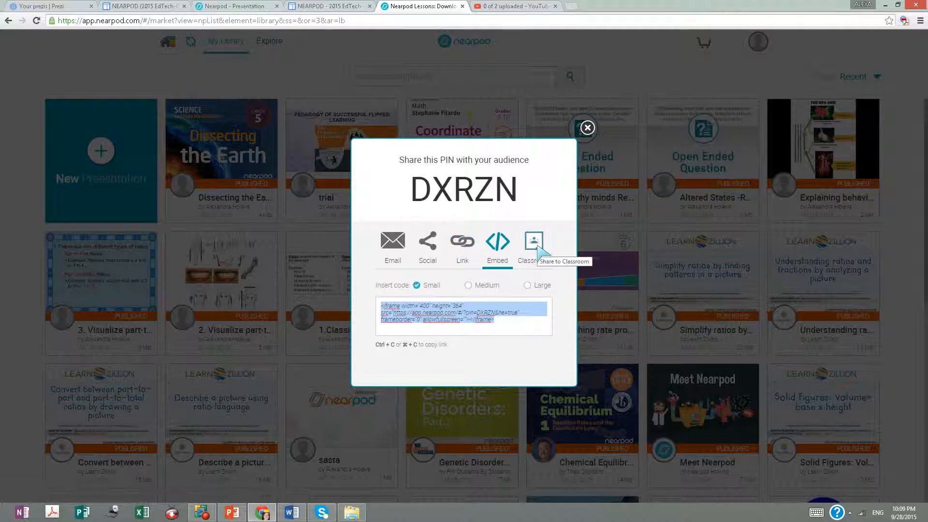
pyautogui.click(588, 128)
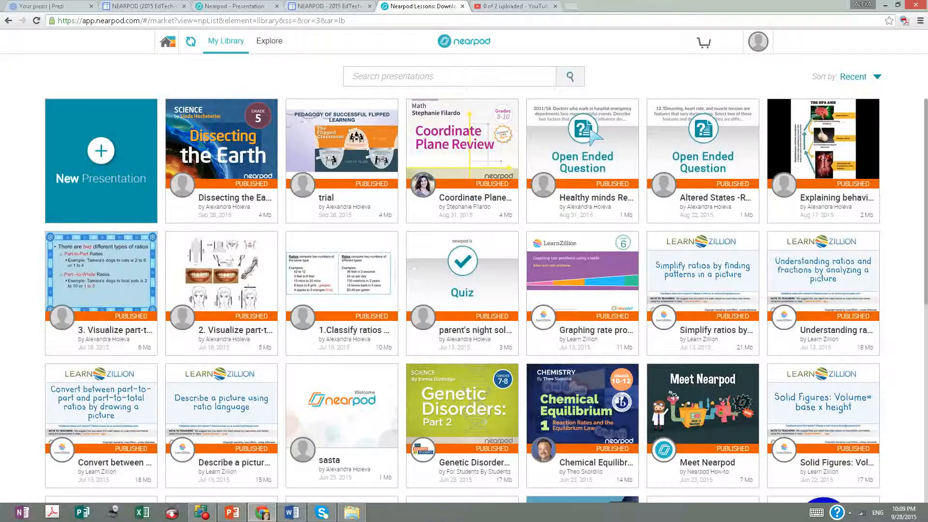
# Step: Switch back to the untitled presentation and confirm the upload of sample.pptx
pyautogui.click(231, 8)
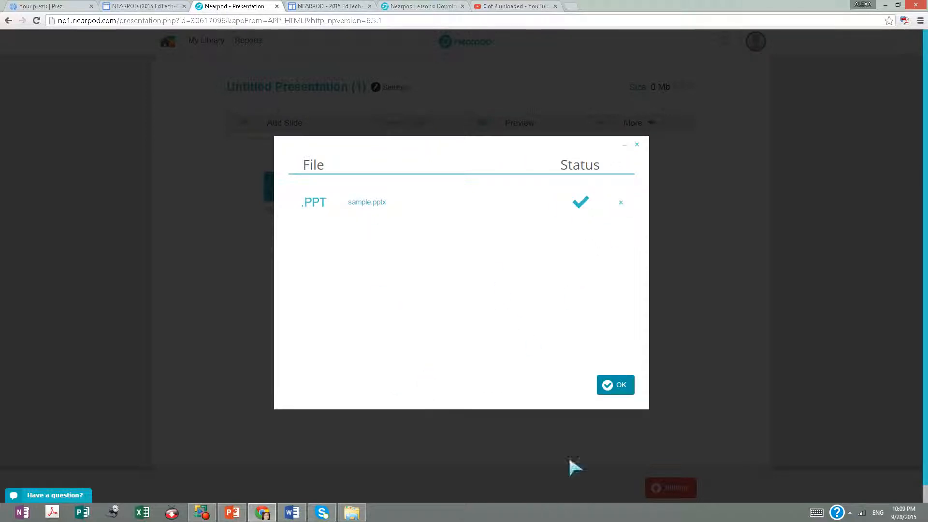
pyautogui.click(609, 389)
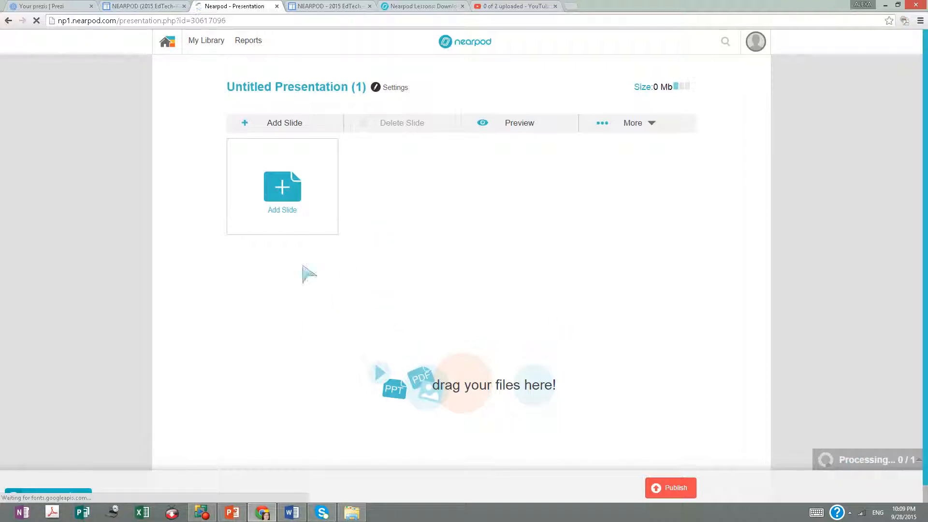
# Step: Add a video slide to the presentation by uploading nearpod1a.wmv from the desktop
pyautogui.click(283, 188)
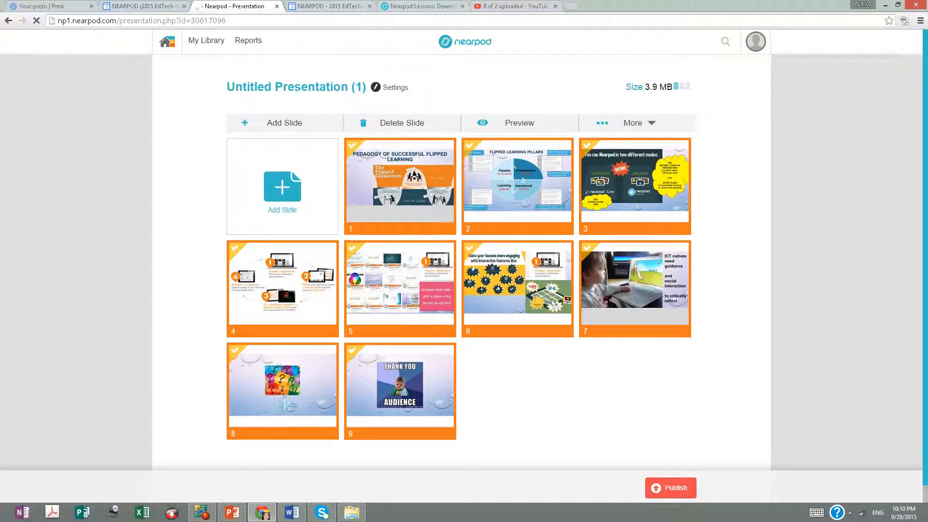
pyautogui.click(283, 196)
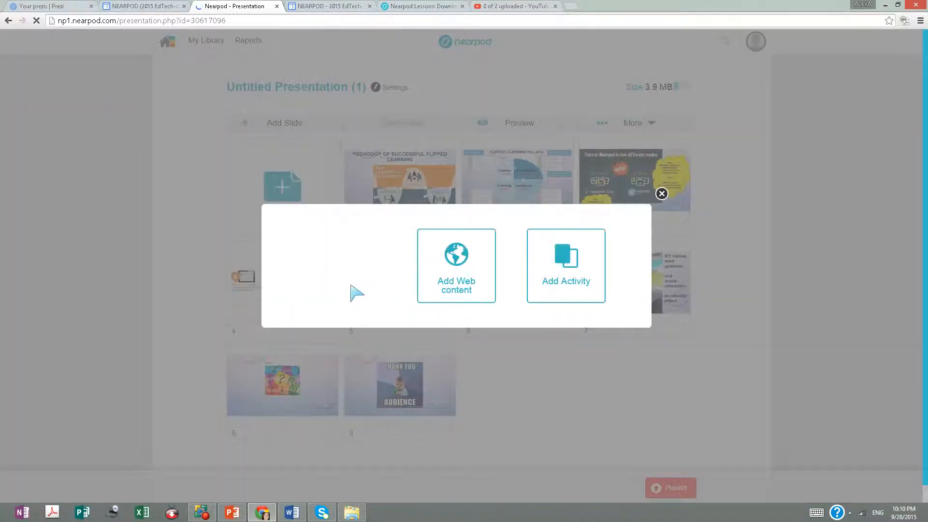
pyautogui.click(344, 288)
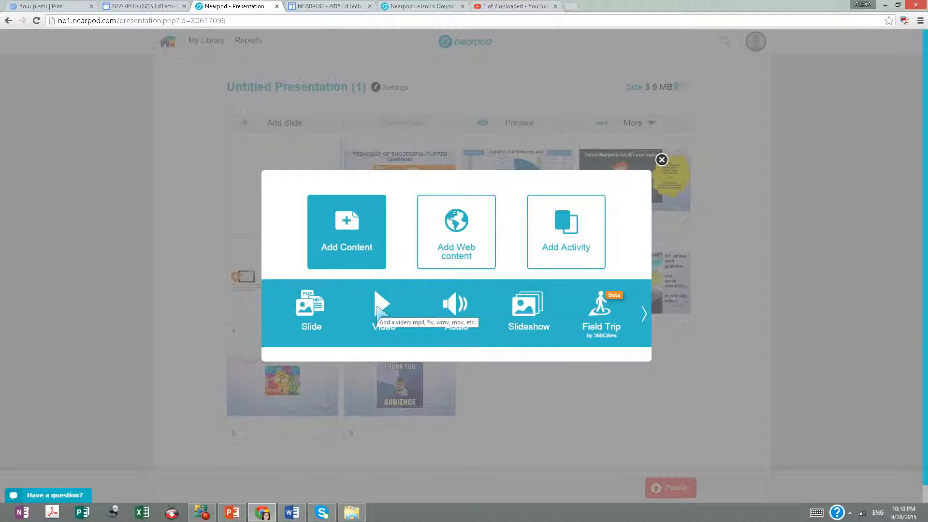
pyautogui.click(379, 309)
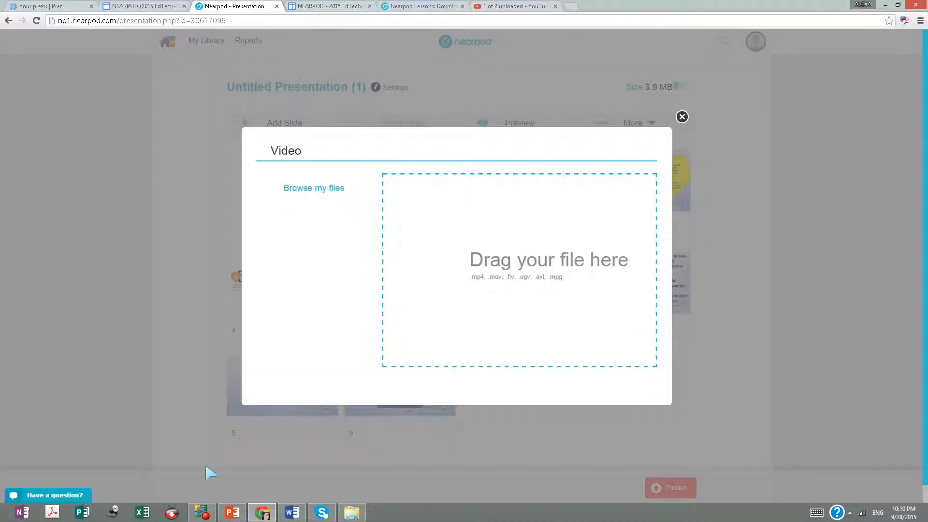
pyautogui.click(293, 191)
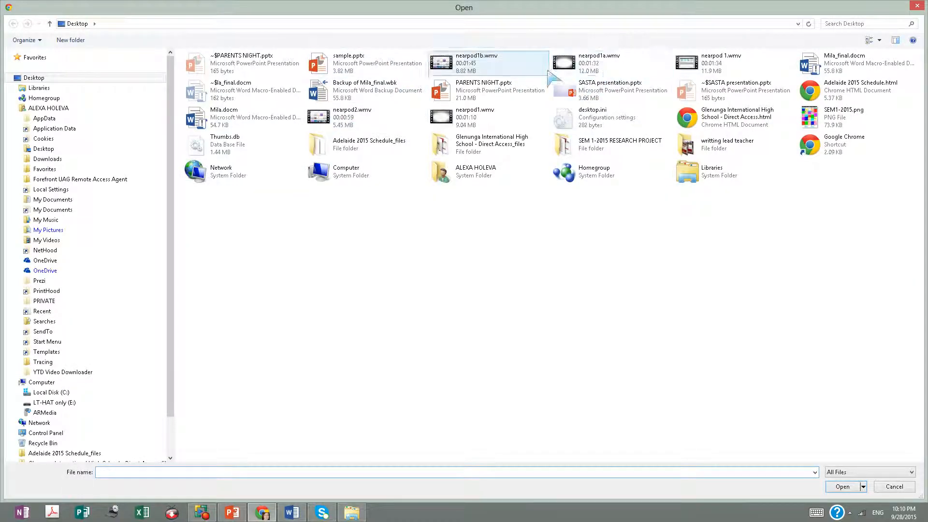
pyautogui.click(589, 67)
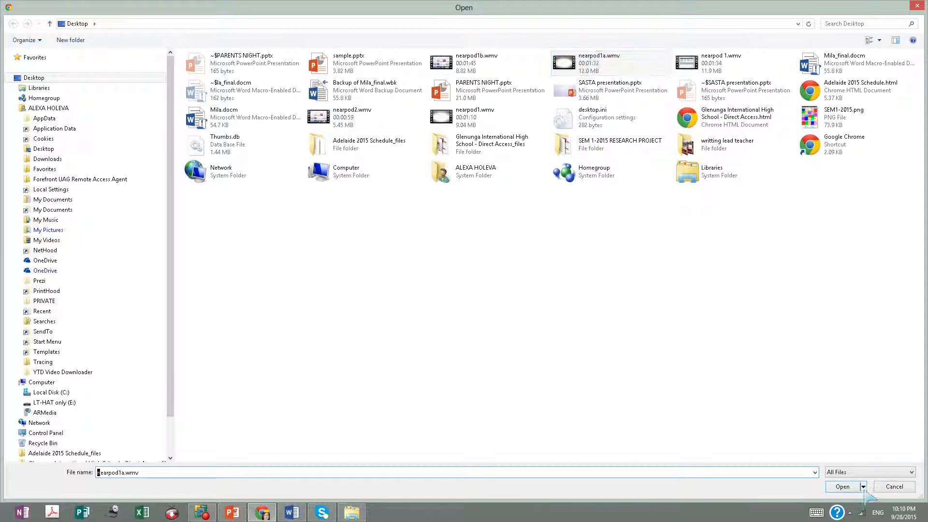
pyautogui.click(843, 486)
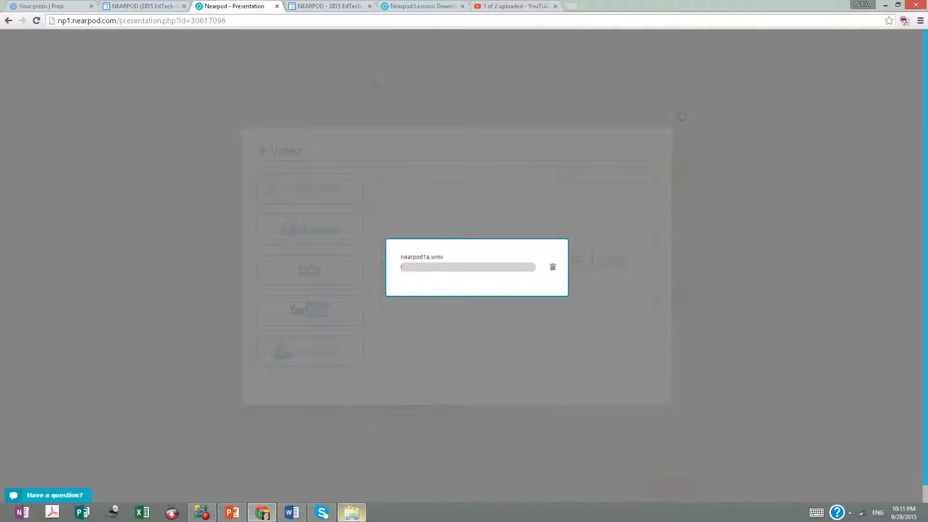
pyautogui.moveTo(292, 513)
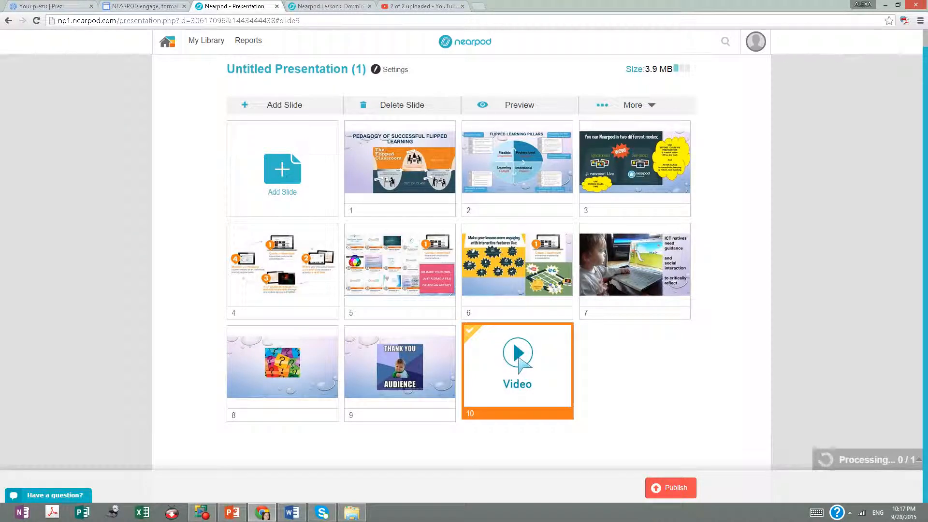
# Step: Move the new video slide from the end of the presentation to position 4
pyautogui.moveTo(518, 360); pyautogui.dragTo(756, 176)
pyautogui.moveTo(276, 373); pyautogui.dragTo(264, 274)
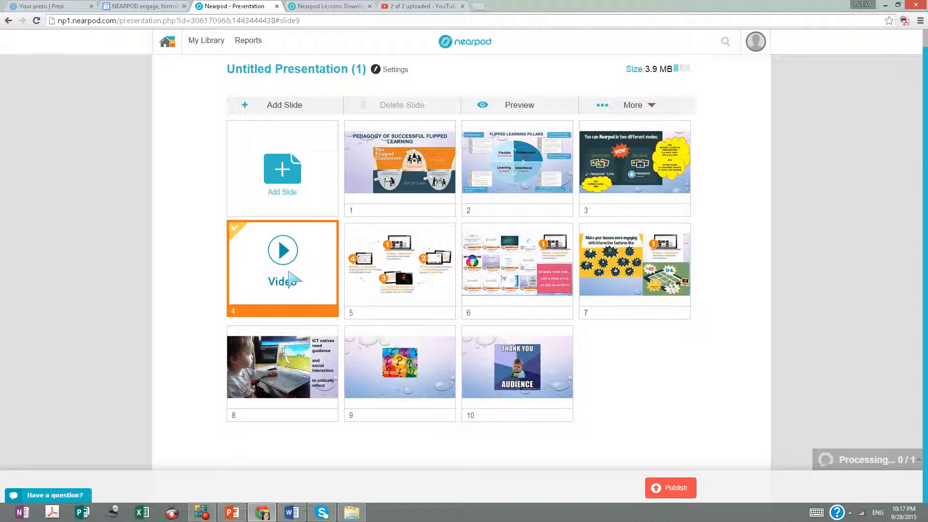
pyautogui.click(283, 177)
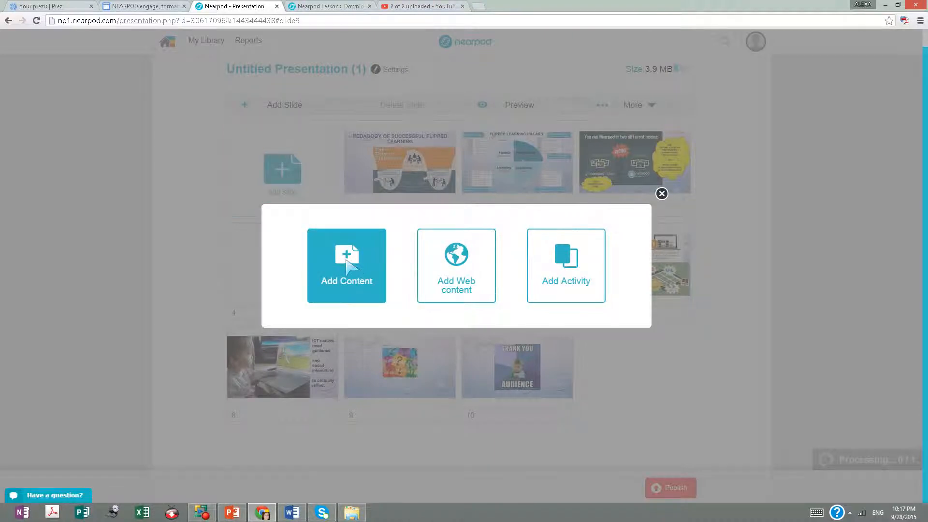
pyautogui.click(347, 265)
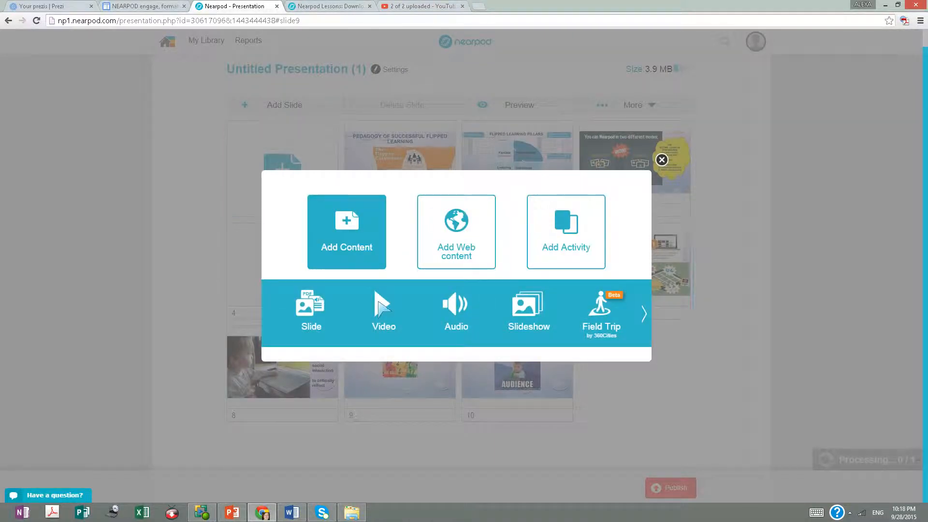
pyautogui.click(377, 295)
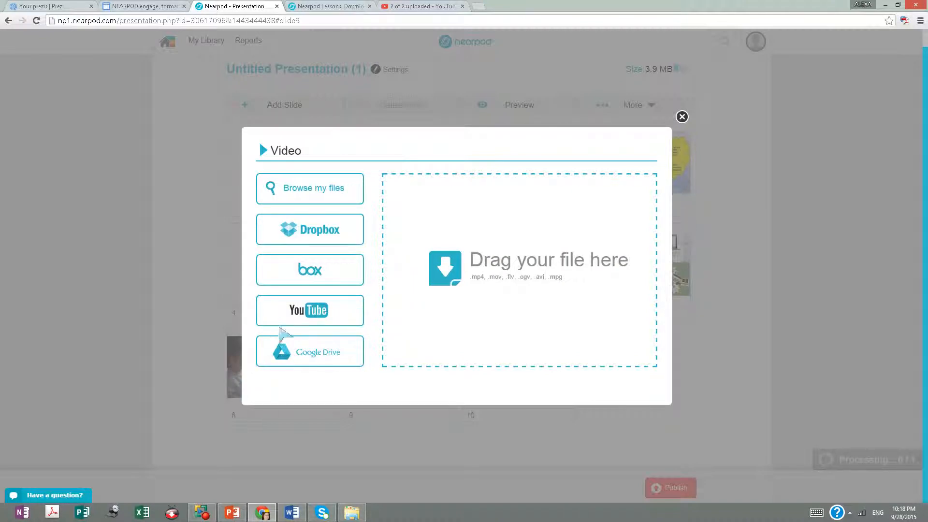
pyautogui.click(293, 308)
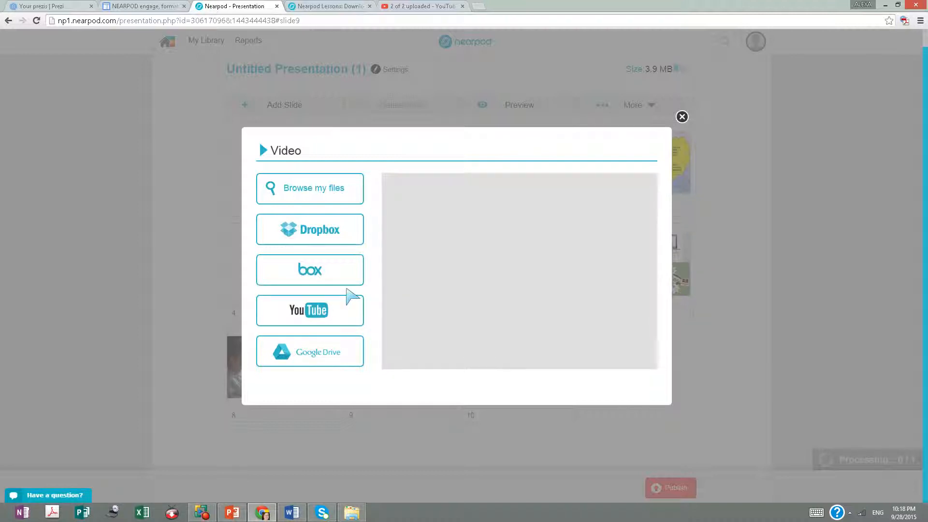
pyautogui.click(336, 317)
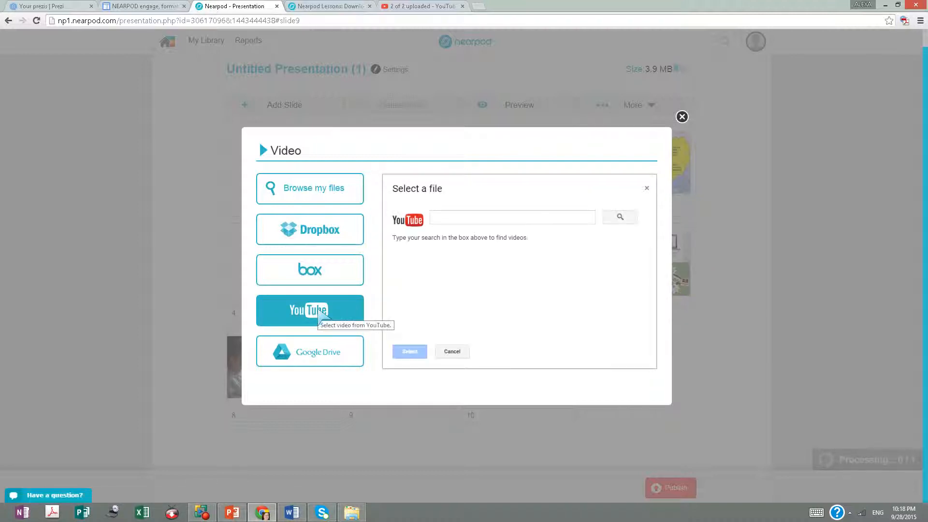
pyautogui.click(466, 219)
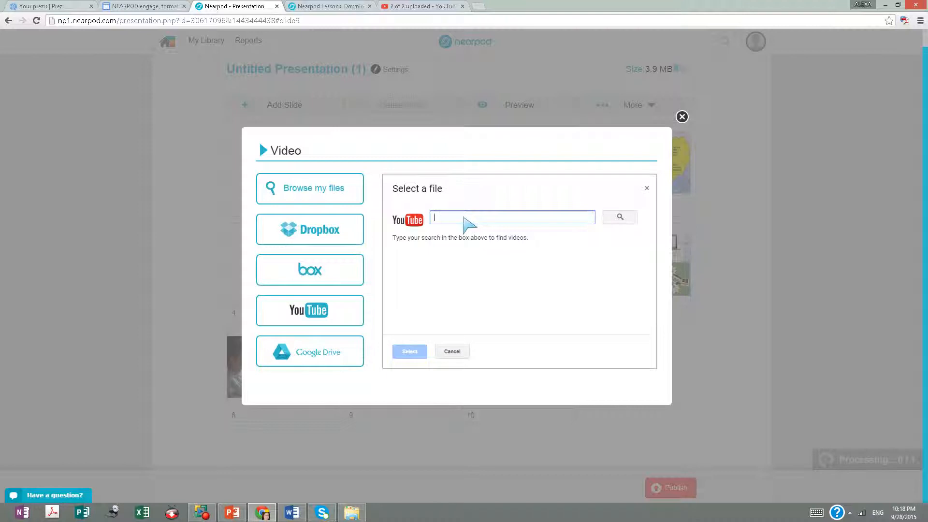
pyautogui.write('https://youtu.be/vHME4noSivI')
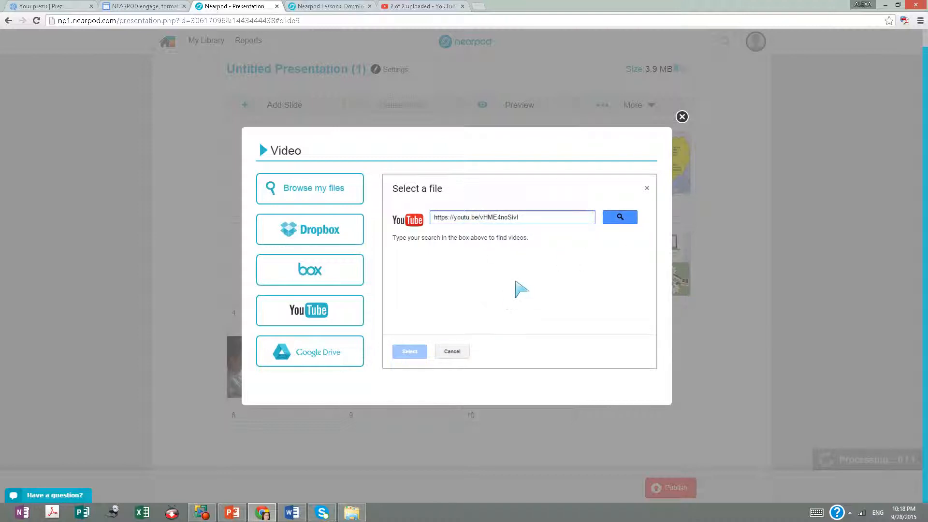
pyautogui.click(631, 215)
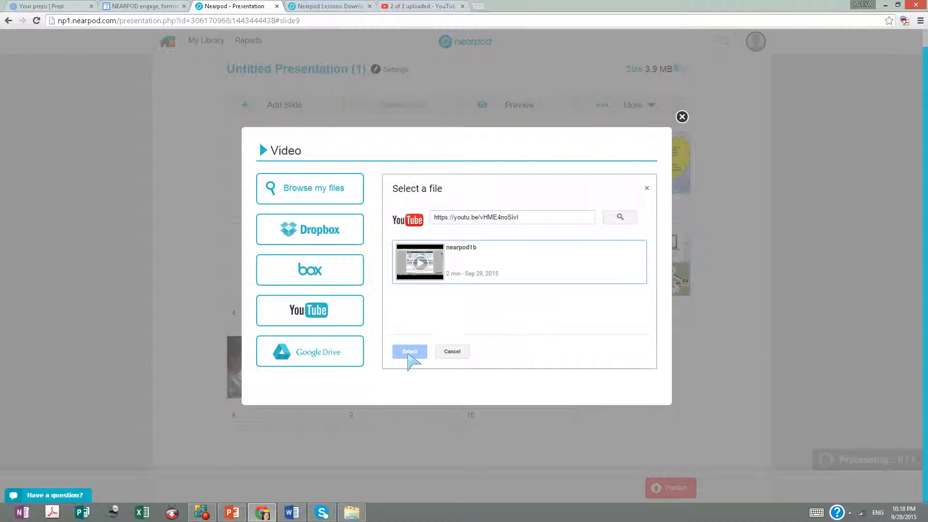
# Step: Add the nearpod1b YouTube video as a slide and move it to position 3
pyautogui.click(437, 269)
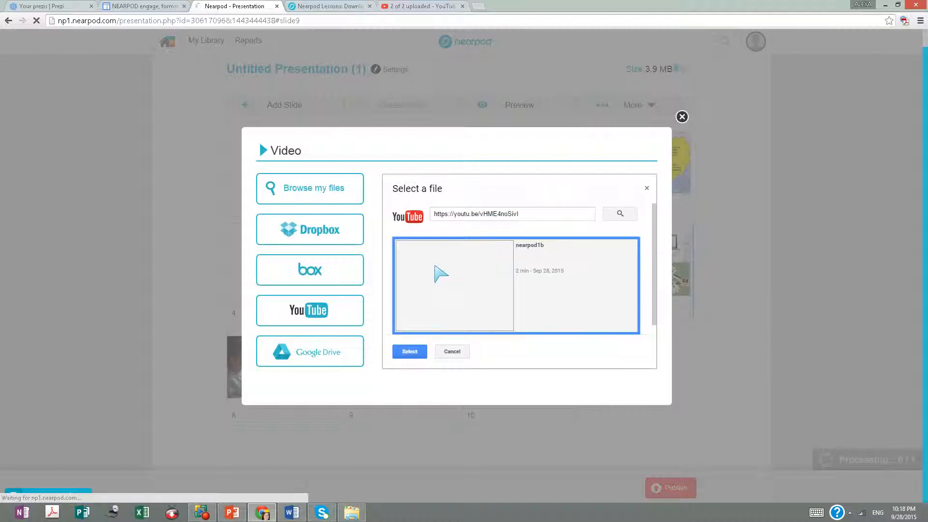
pyautogui.click(414, 352)
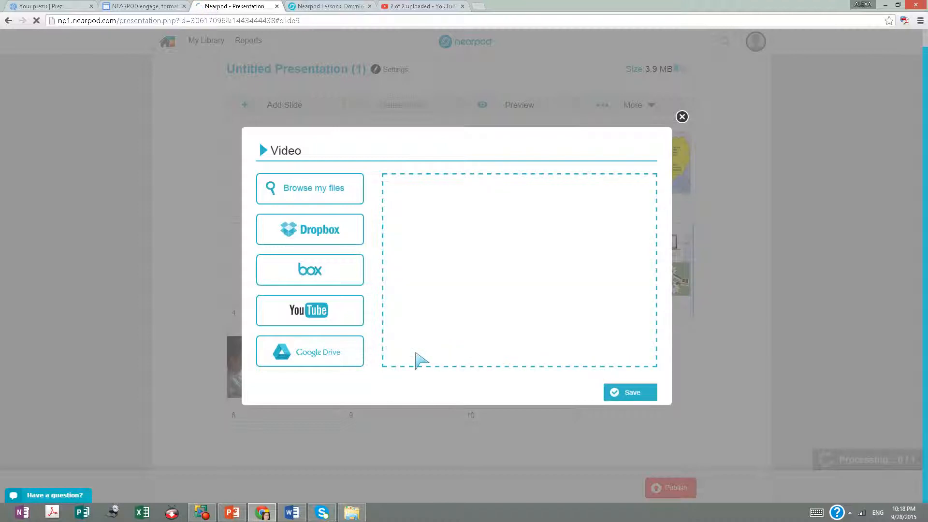
pyautogui.click(626, 394)
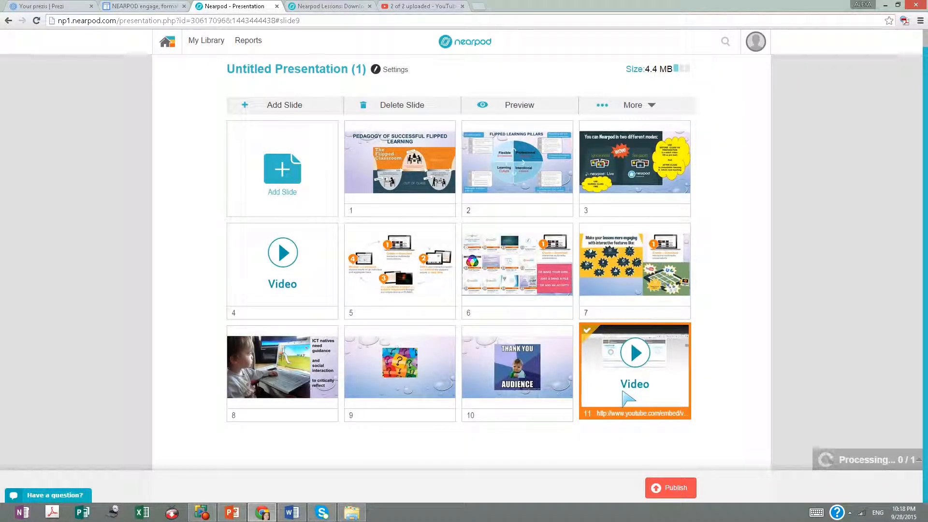
pyautogui.moveTo(648, 379); pyautogui.dragTo(609, 208)
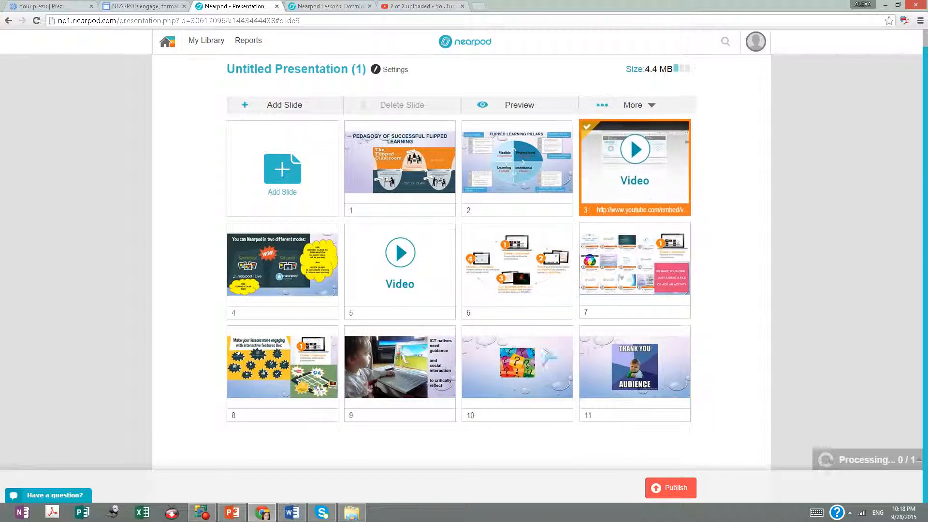
pyautogui.click(282, 170)
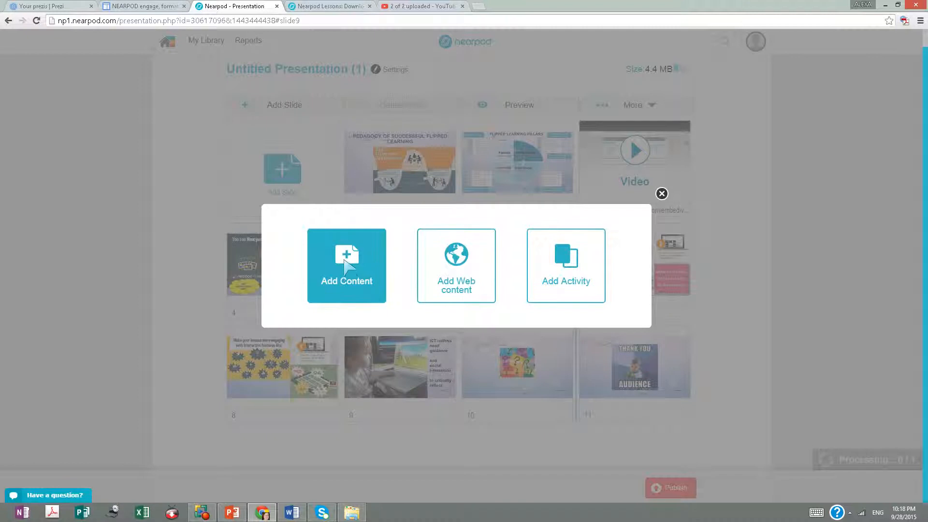
pyautogui.click(346, 264)
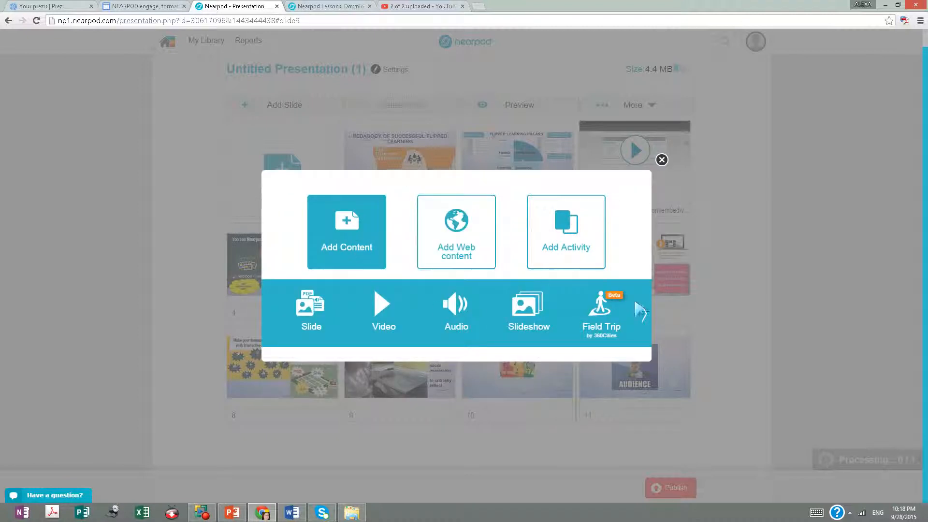
pyautogui.click(644, 315)
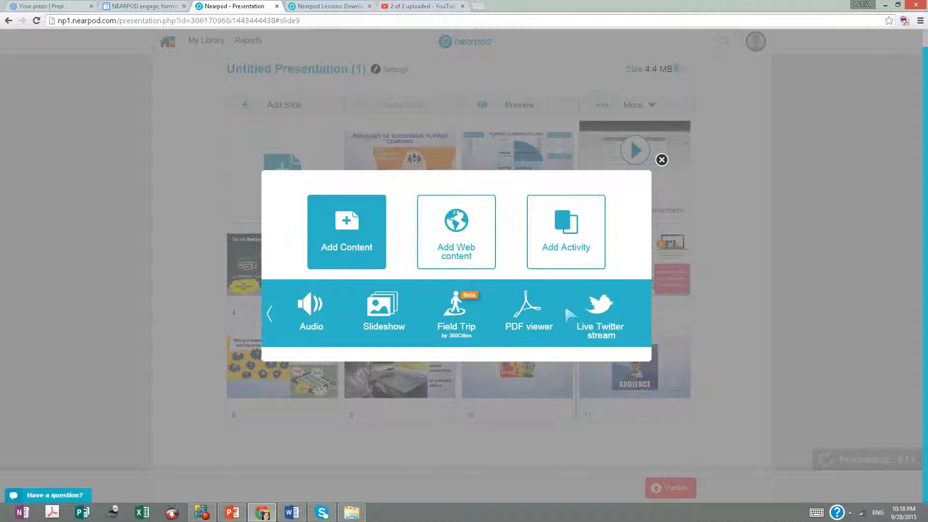
pyautogui.click(456, 229)
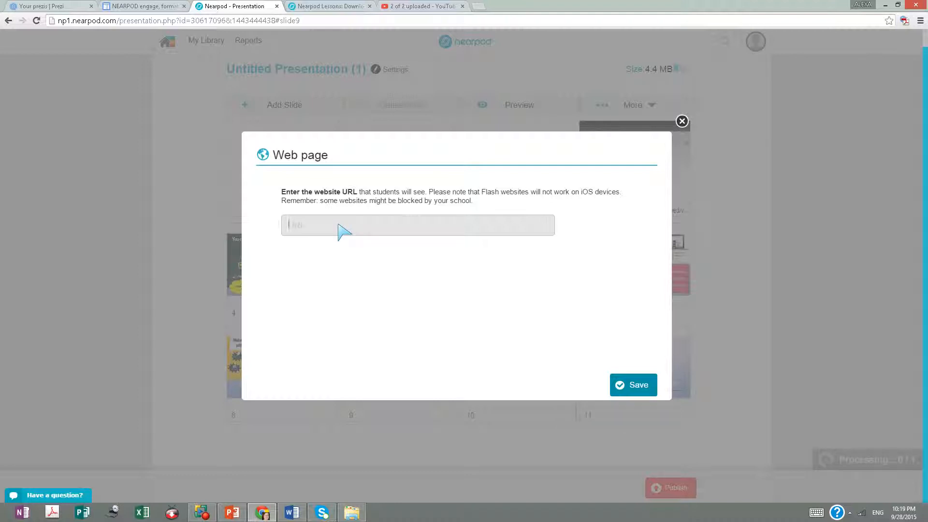
pyautogui.write('https://youtu.be/vHME4noSivI')
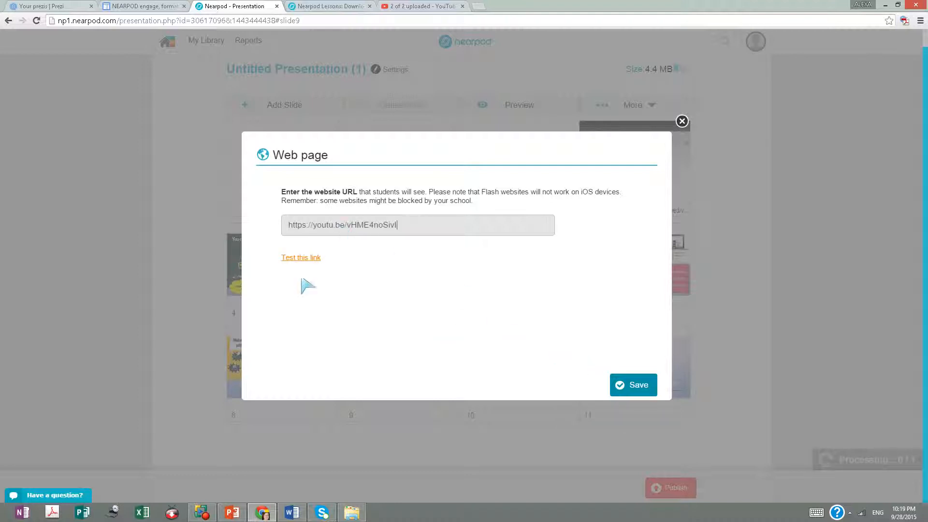
pyautogui.click(291, 257)
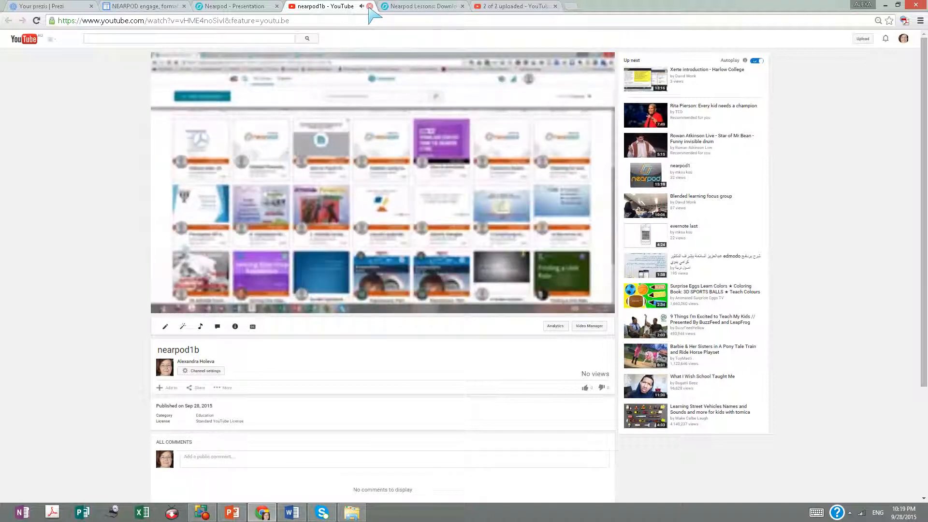
pyautogui.click(370, 5)
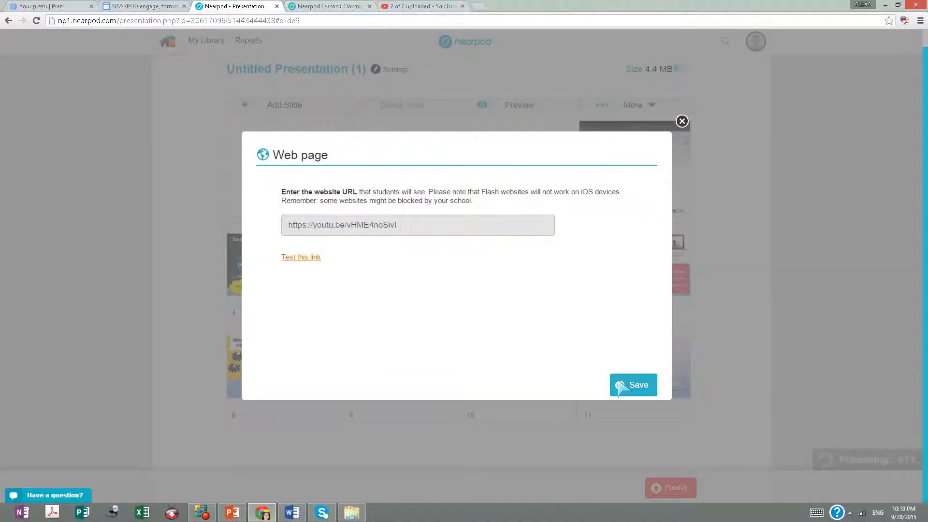
# Step: Save the YouTube link as a website slide and move it to position 9
pyautogui.click(636, 392)
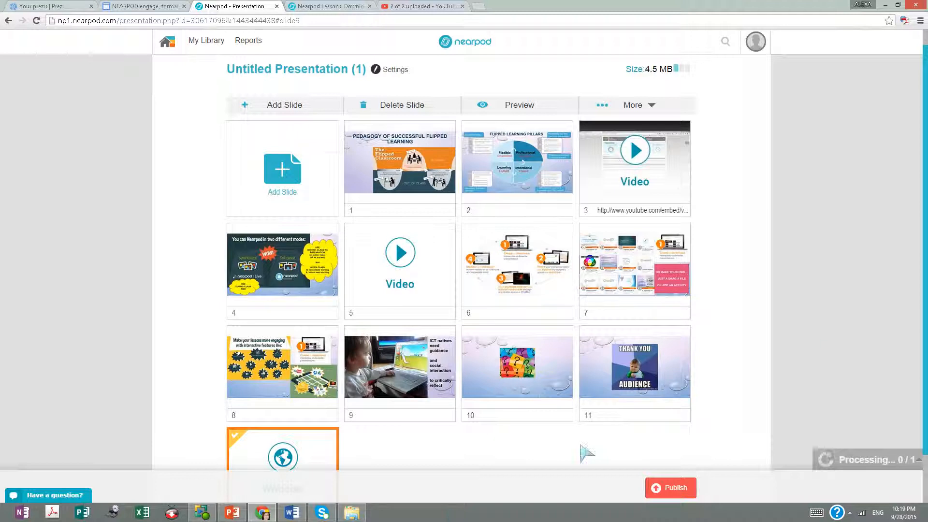
pyautogui.moveTo(925, 285); pyautogui.dragTo(925, 331)
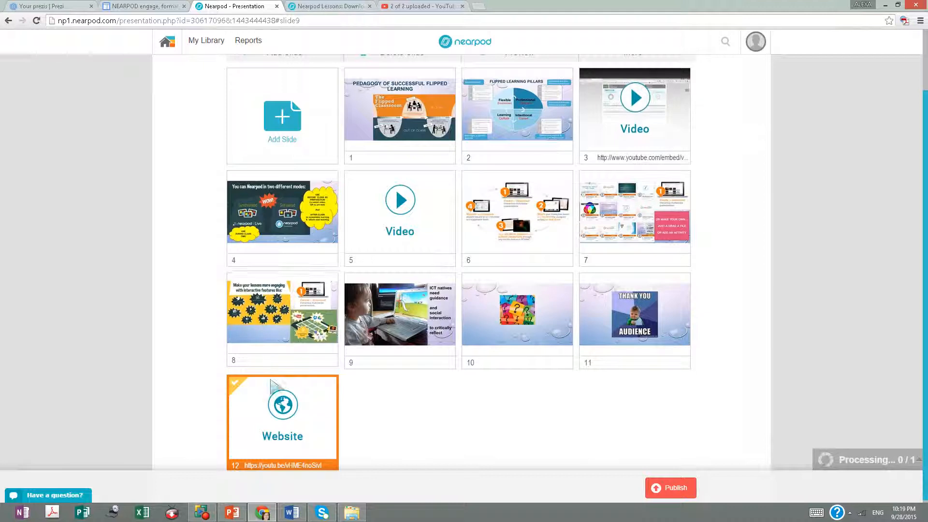
pyautogui.moveTo(271, 380); pyautogui.dragTo(356, 361)
pyautogui.click(278, 115)
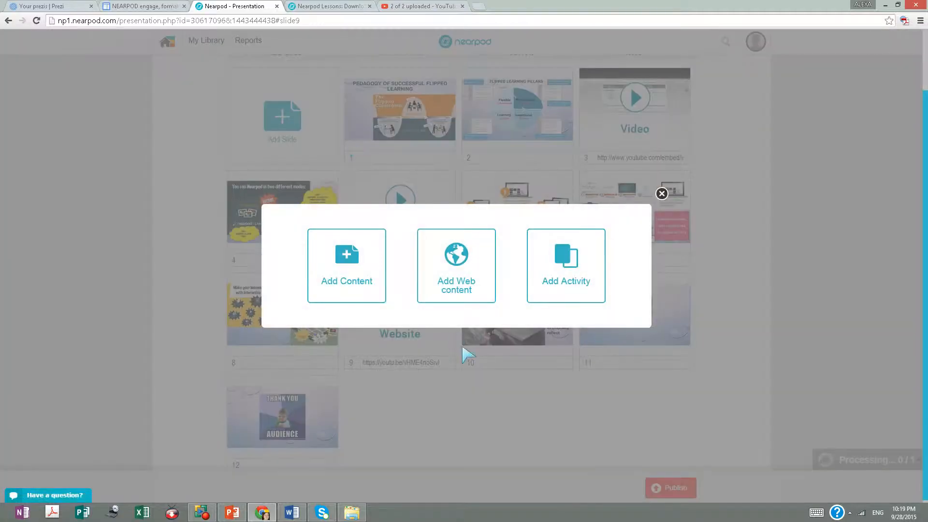
pyautogui.click(456, 264)
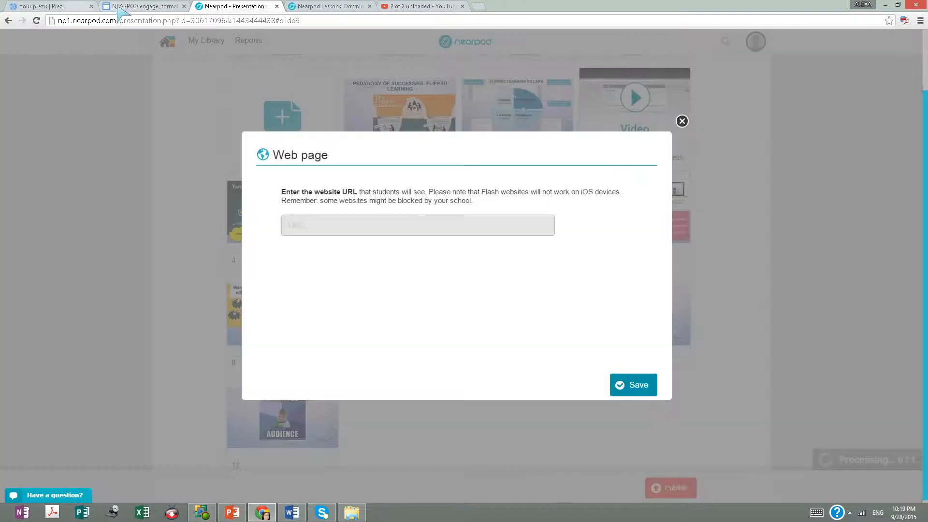
pyautogui.click(121, 7)
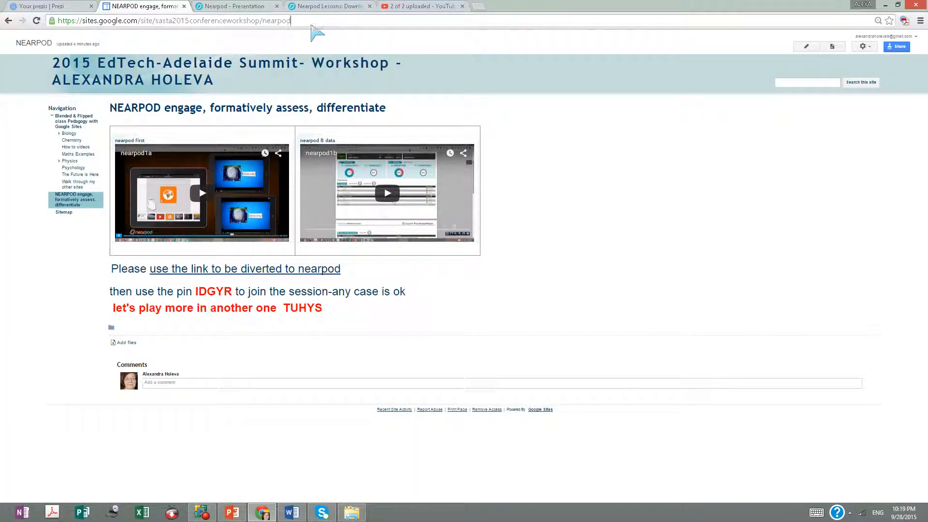
pyautogui.moveTo(317, 33); pyautogui.dragTo(24, 9)
pyautogui.hotkey('ctrl', 'c')
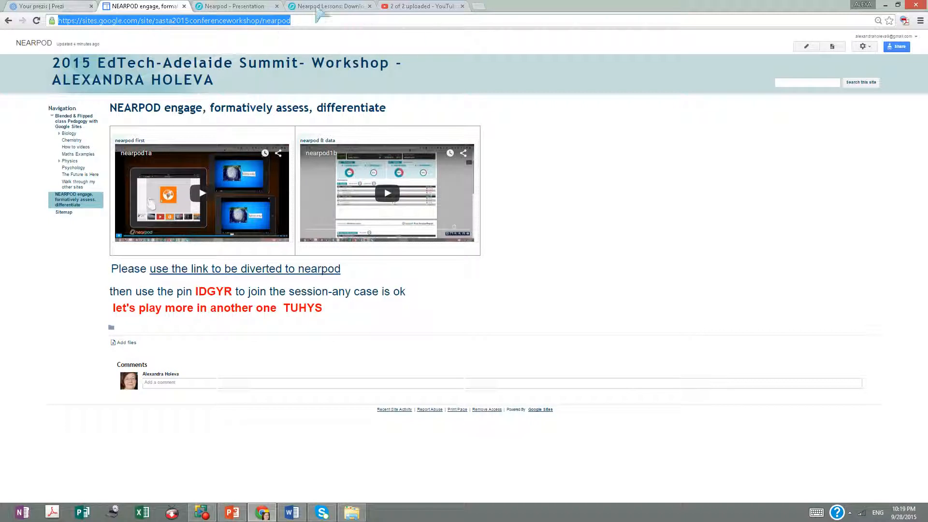
pyautogui.click(240, 7)
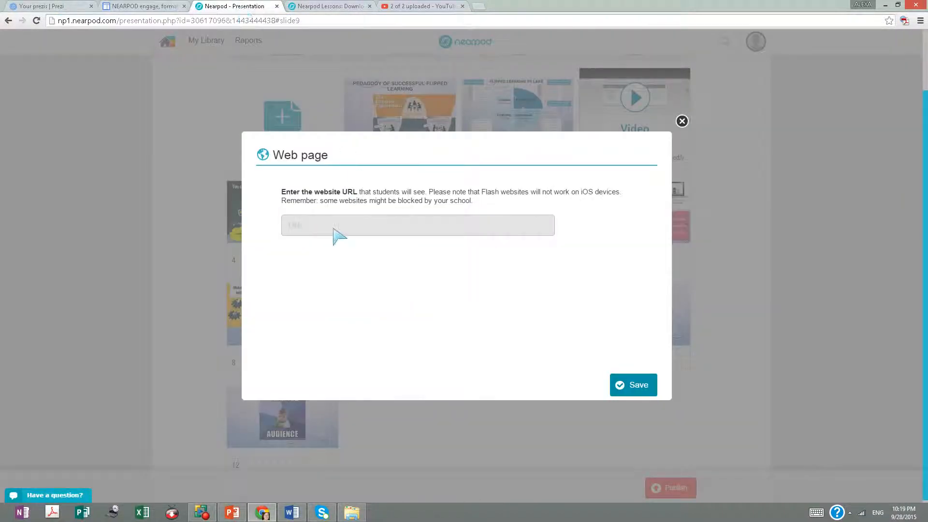
pyautogui.hotkey('ctrl', 'v')
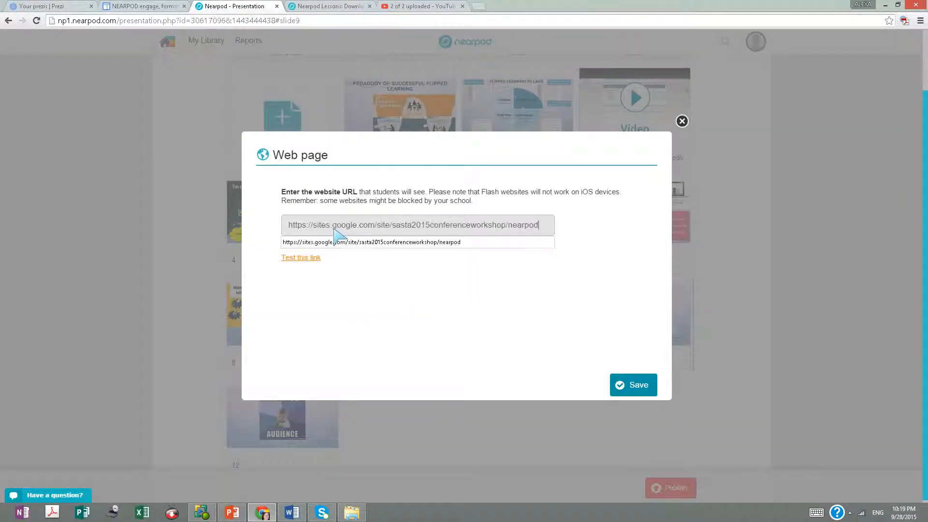
# Step: Test the Google Sites link and save it as a website slide placed at position 11
pyautogui.click(313, 259)
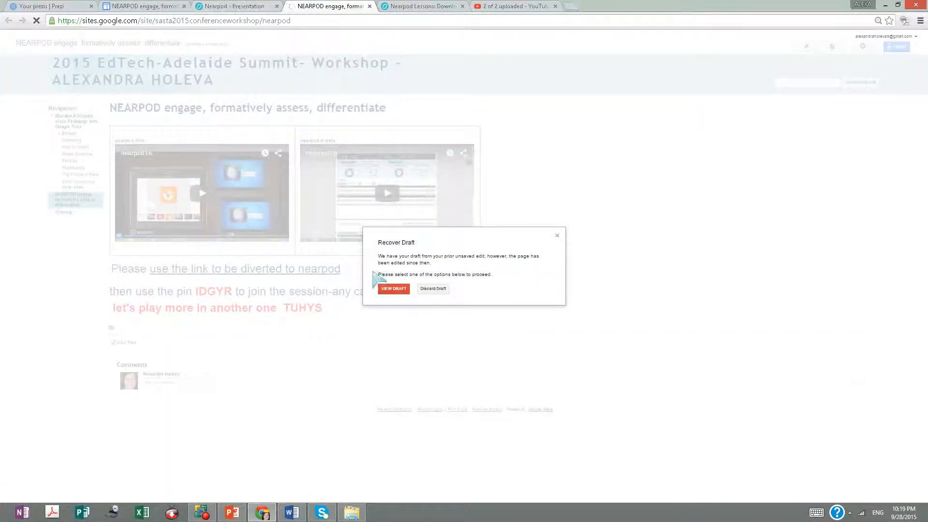
pyautogui.click(207, 7)
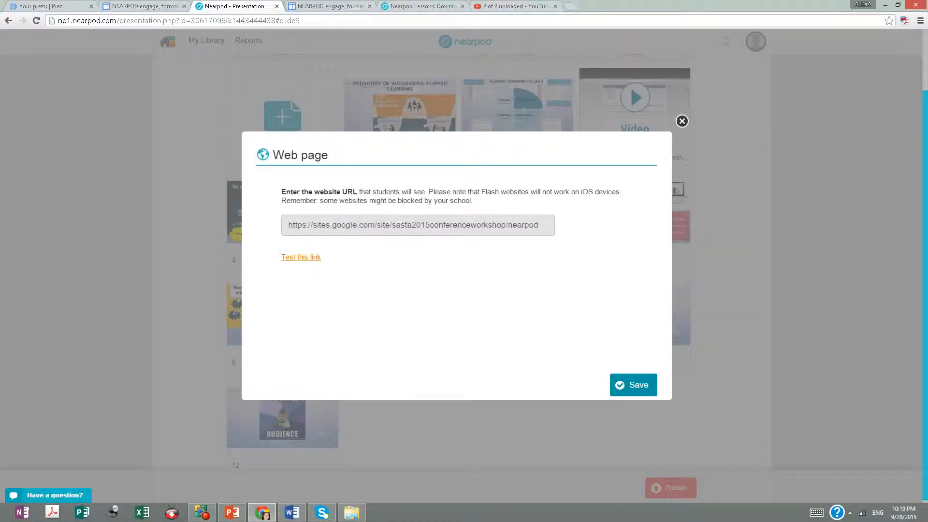
pyautogui.click(628, 385)
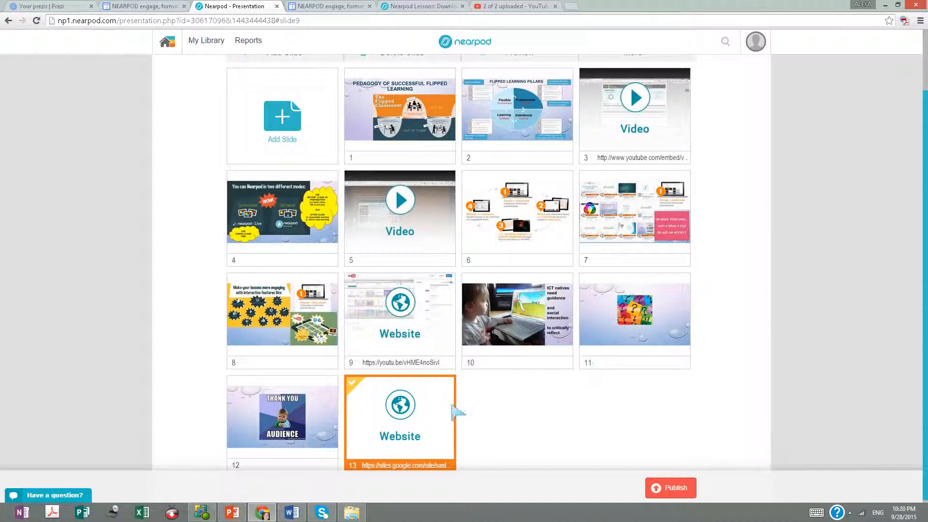
pyautogui.moveTo(457, 411); pyautogui.dragTo(688, 310)
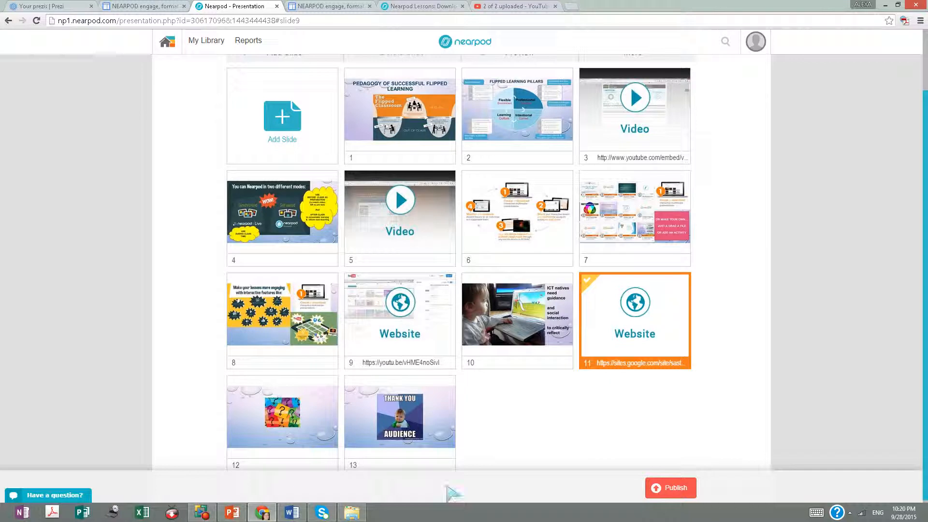
# Step: Add a Draw It activity slide with the instructions "draw a house" and save it
pyautogui.click(280, 117)
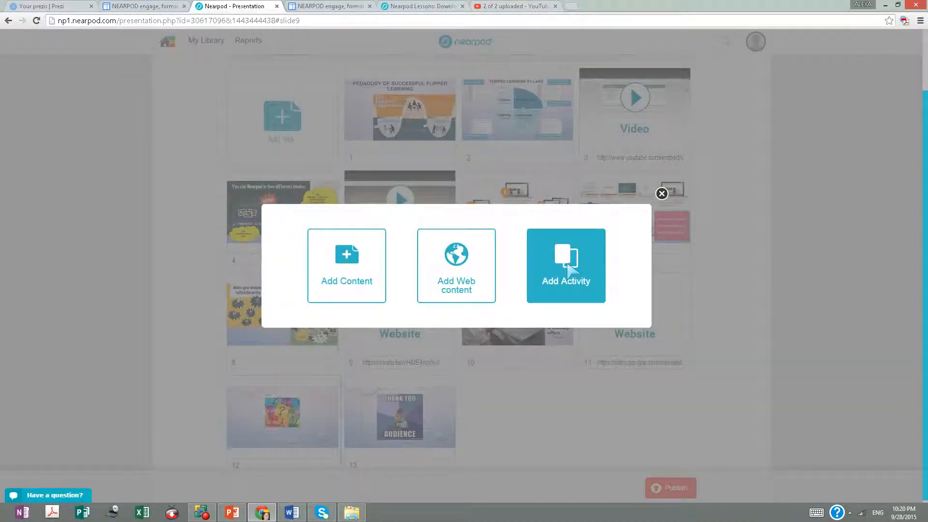
pyautogui.click(570, 270)
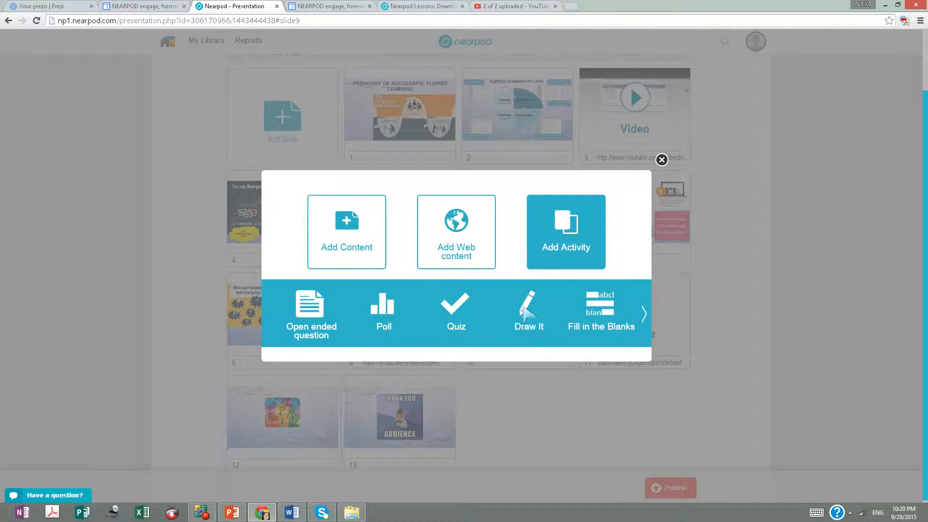
pyautogui.click(524, 313)
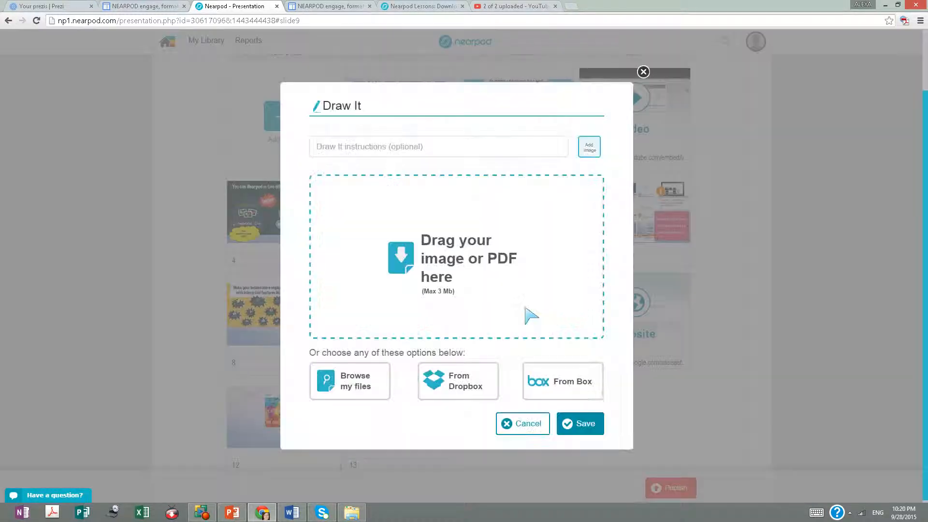
pyautogui.click(409, 152)
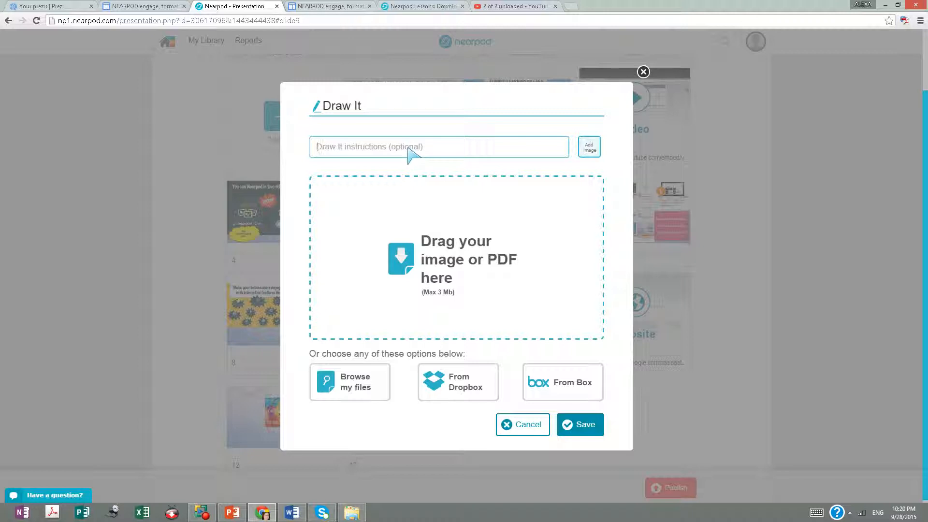
pyautogui.write('draw a house')
pyautogui.click(594, 428)
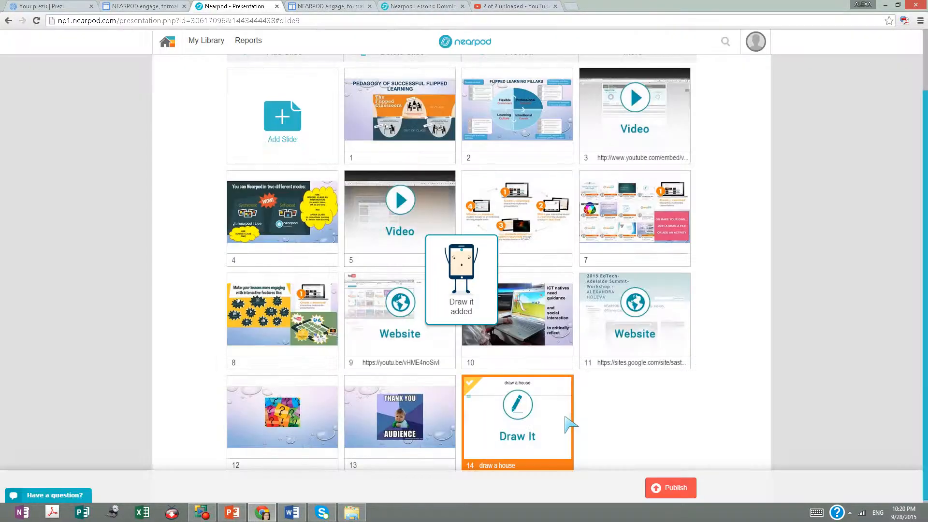
# Step: Copy the "draw a house" slide and paste the duplicate between slides 1 and 2
pyautogui.rightClick(541, 404)
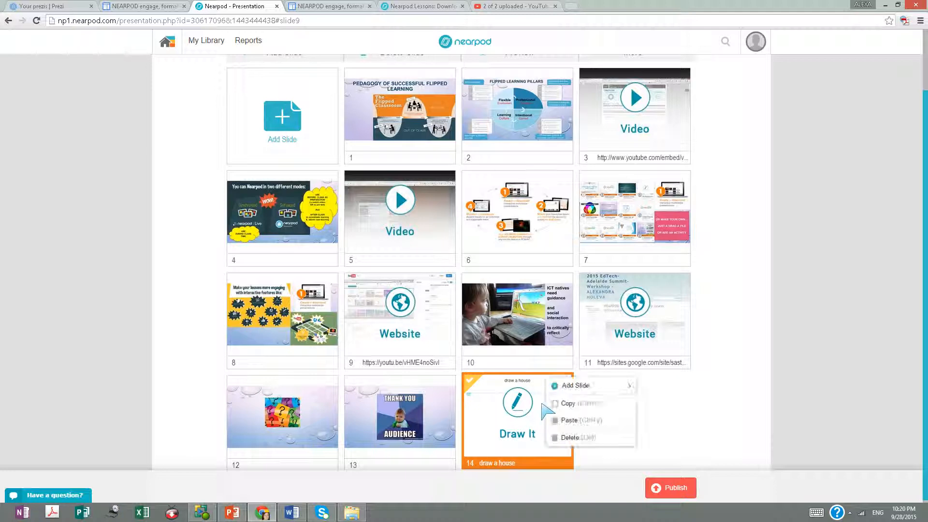
pyautogui.click(566, 405)
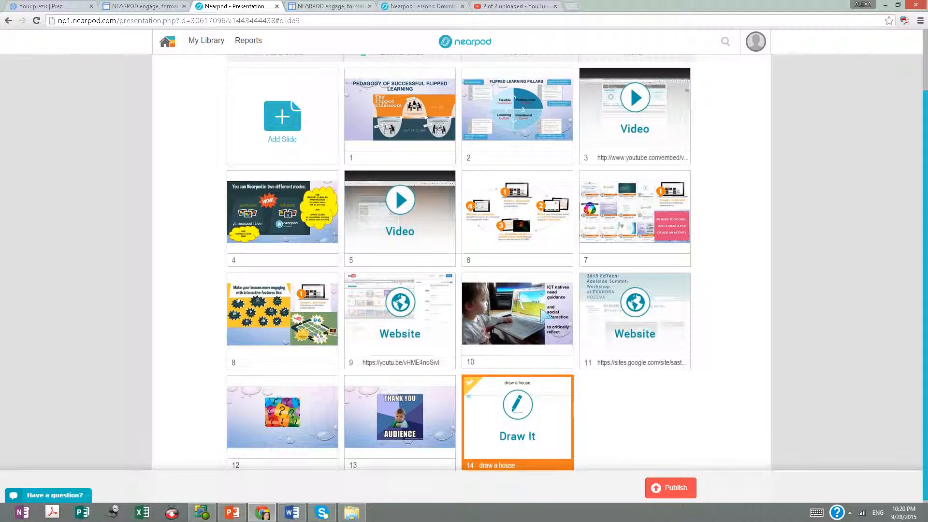
pyautogui.rightClick(459, 154)
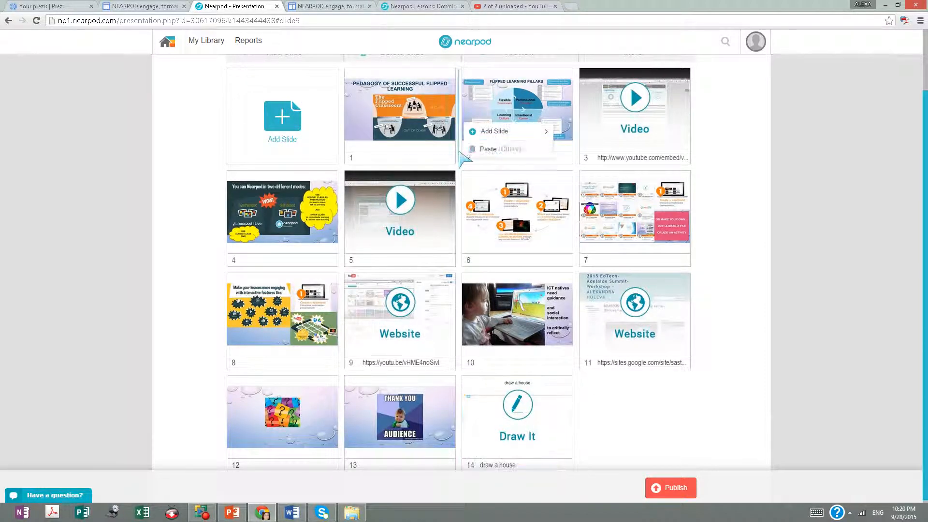
pyautogui.click(494, 148)
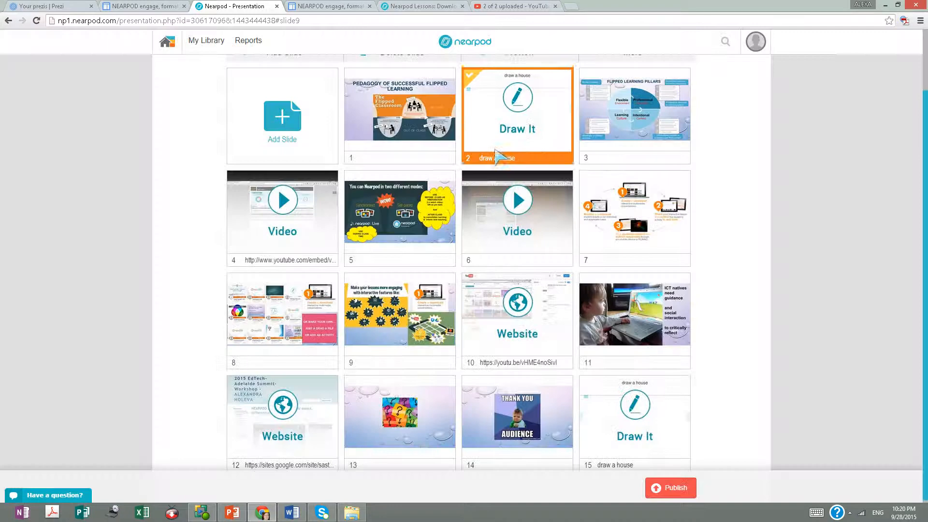
# Step: Change the Draw It instructions on slide 2 to "draw a car", and paste another "draw a house" copy at position 11
pyautogui.click(517, 89)
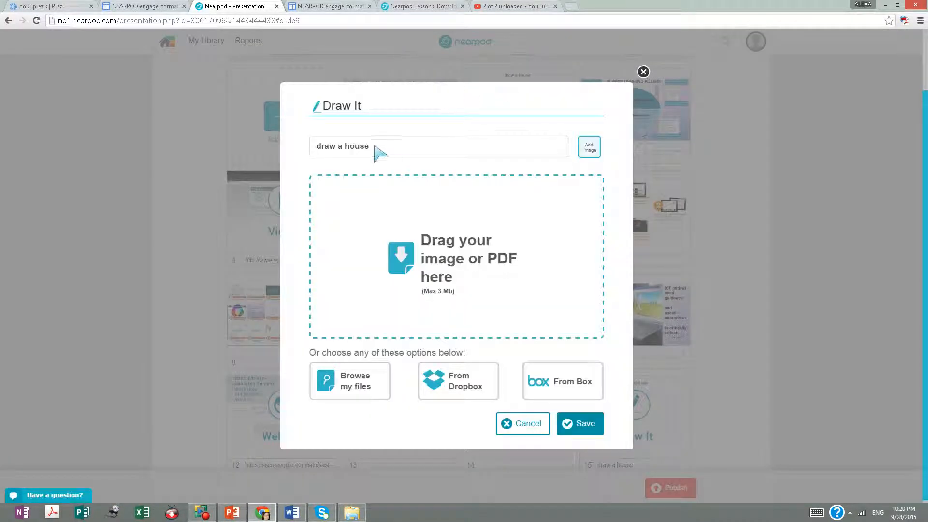
pyautogui.moveTo(370, 146); pyautogui.dragTo(349, 147)
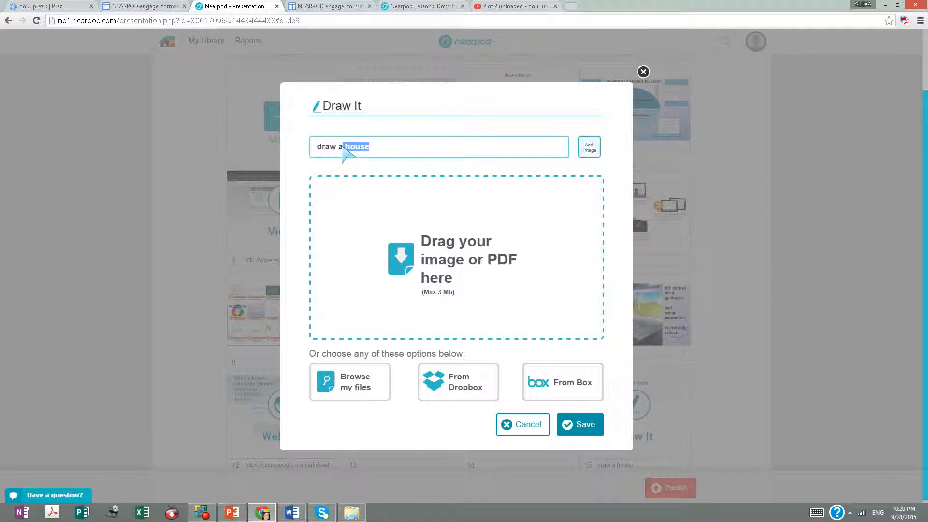
pyautogui.write('car')
pyautogui.click(595, 422)
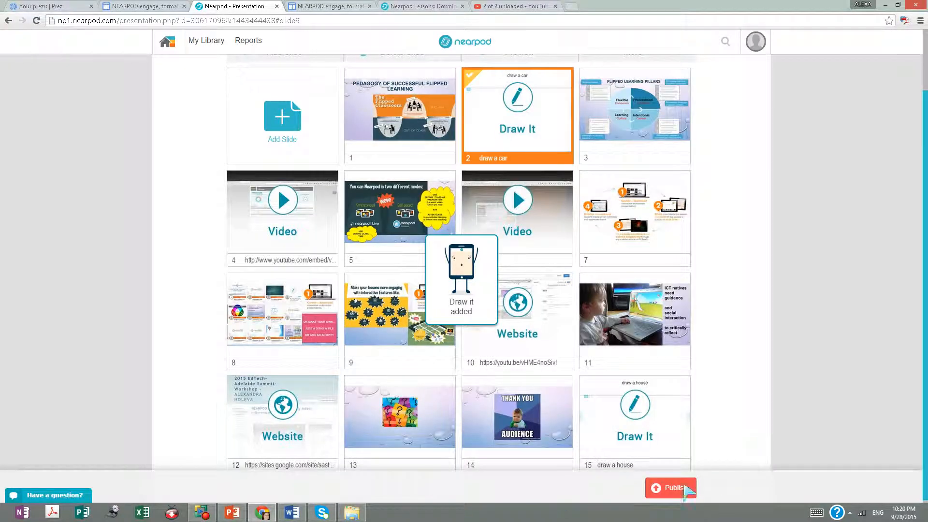
pyautogui.rightClick(579, 296)
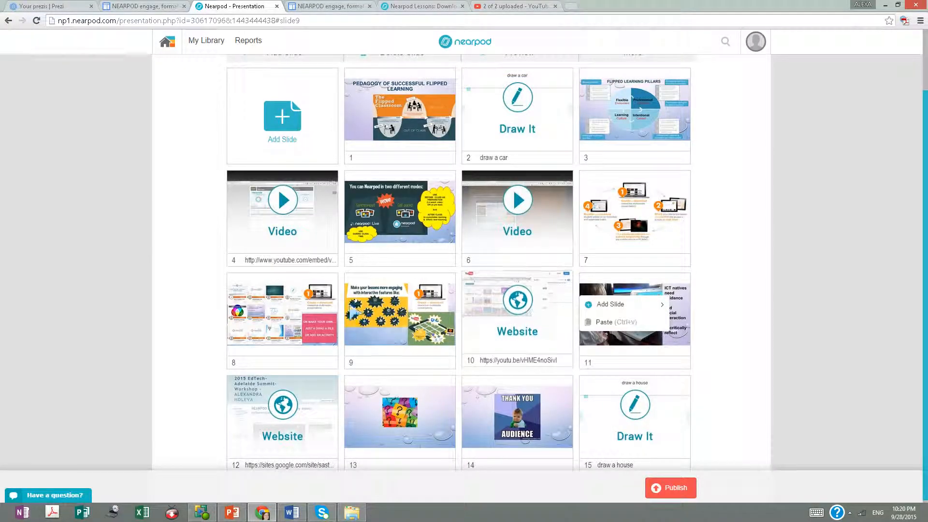
pyautogui.click(604, 322)
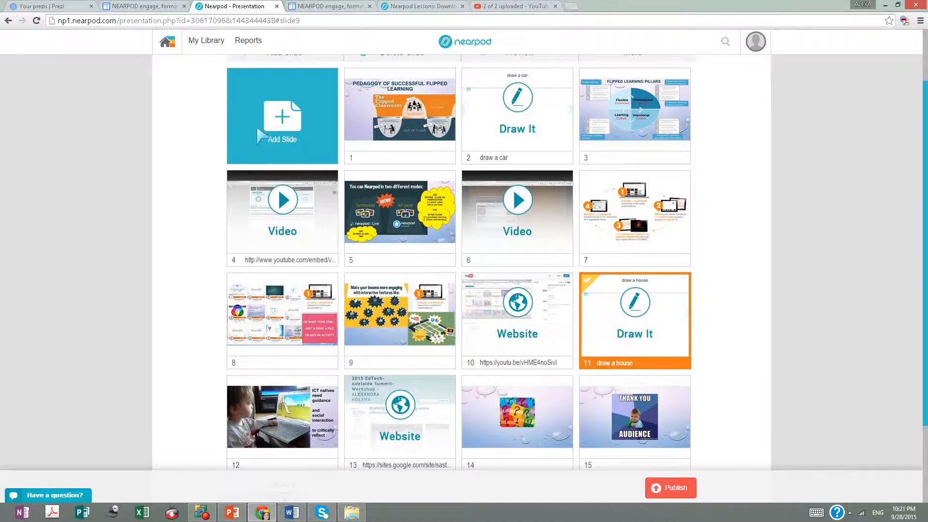
# Step: Add an Open Ended Question slide reading "answer the question on the board" and save it
pyautogui.click(282, 118)
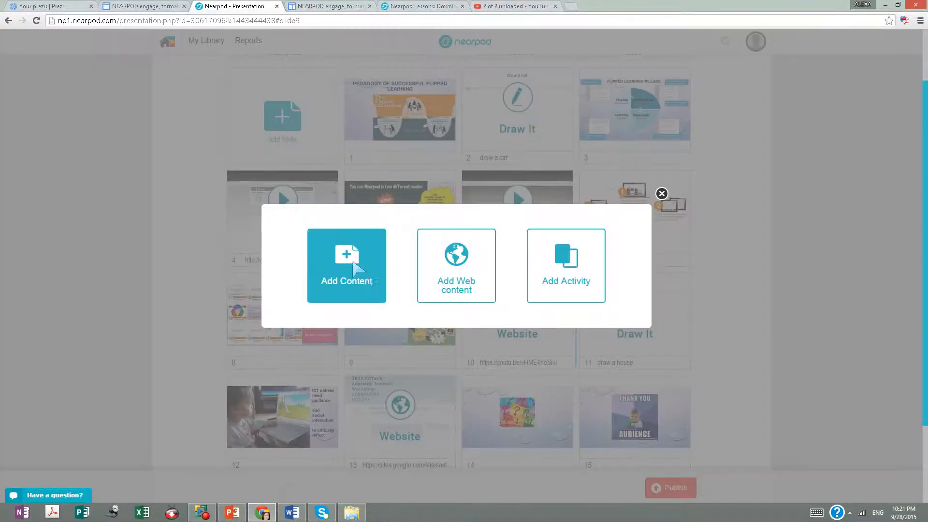
pyautogui.click(566, 271)
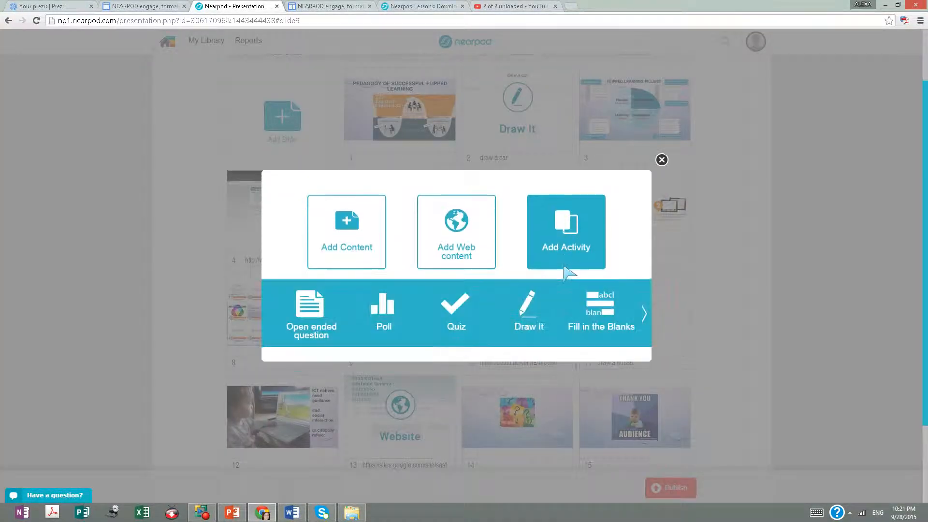
pyautogui.click(310, 314)
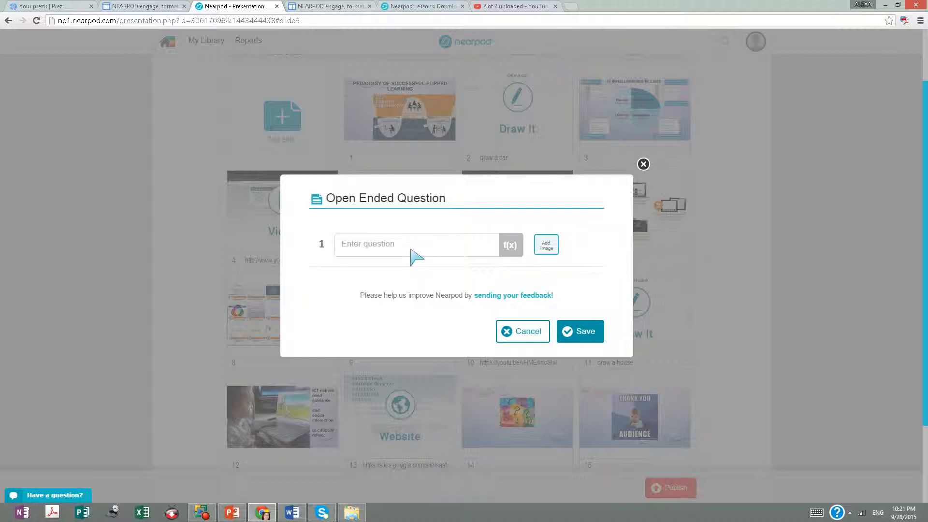
pyautogui.scroll(-2, 411, 250)
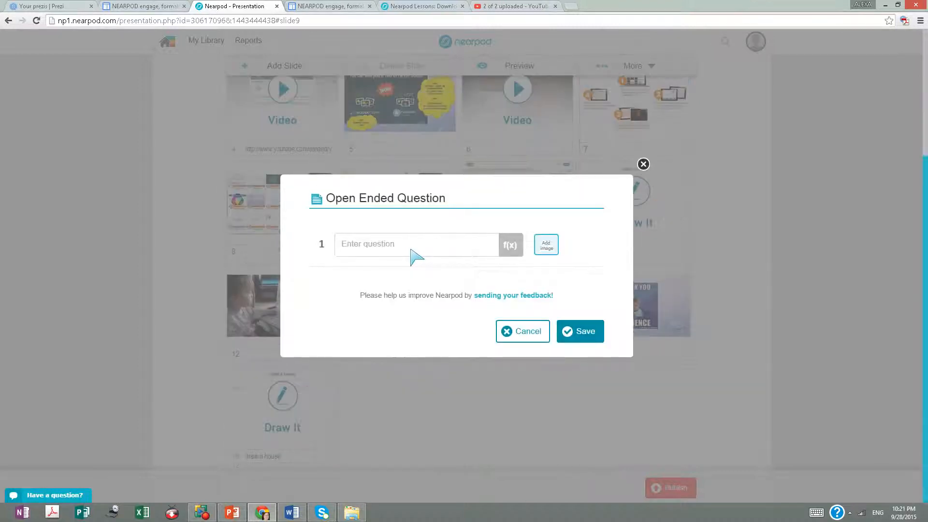
pyautogui.click(407, 247)
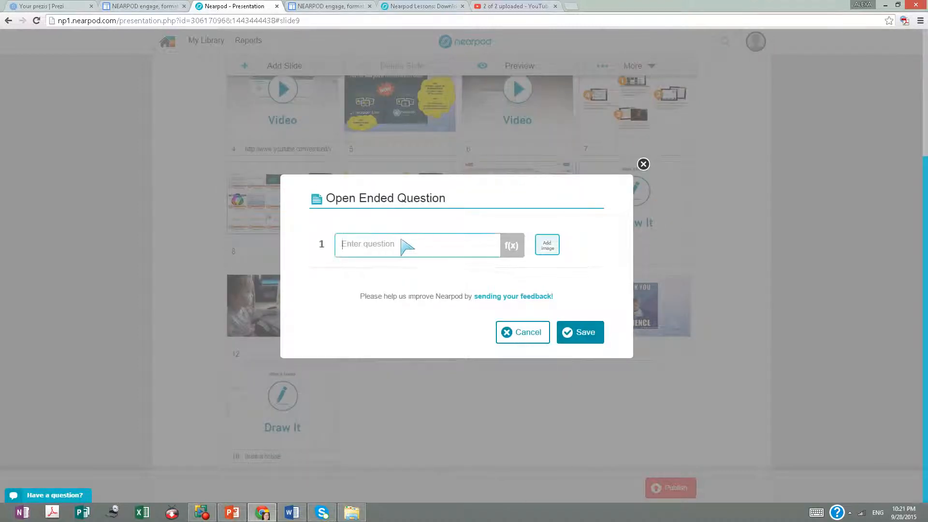
pyautogui.write('answer the question on the board')
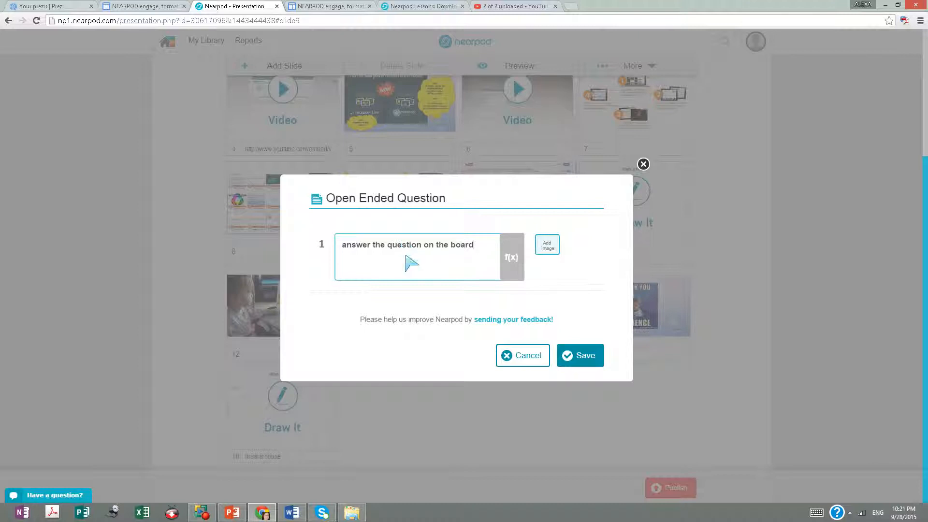
pyautogui.click(580, 355)
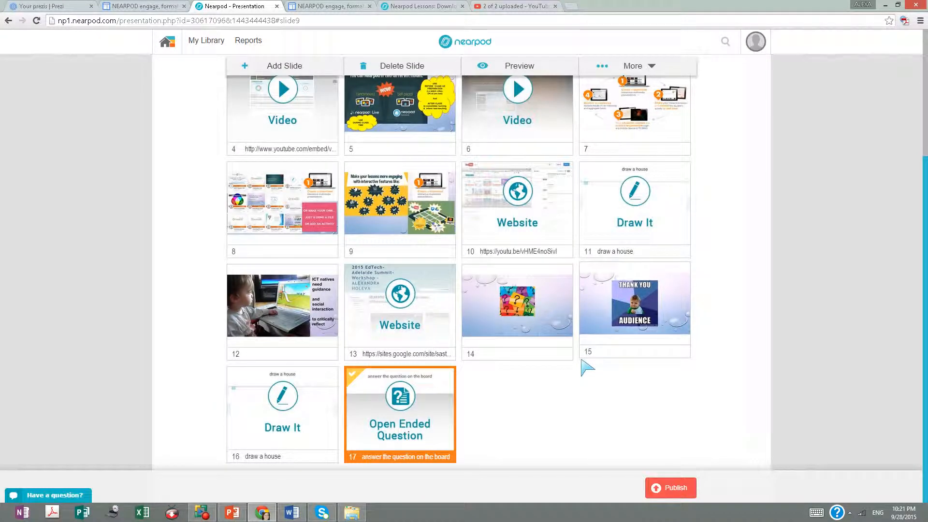
# Step: Copy the open-ended question slide and paste two duplicates of it at positions 17 and 18
pyautogui.rightClick(440, 387)
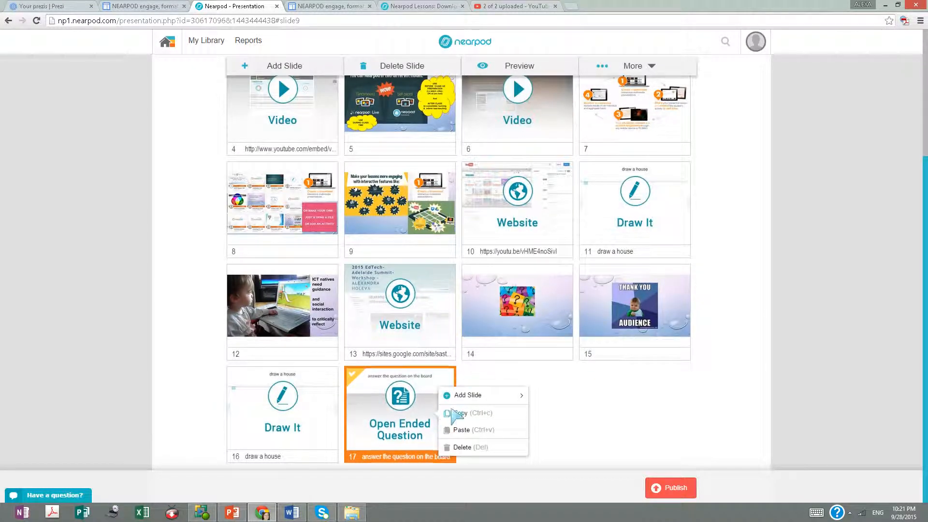
pyautogui.click(454, 412)
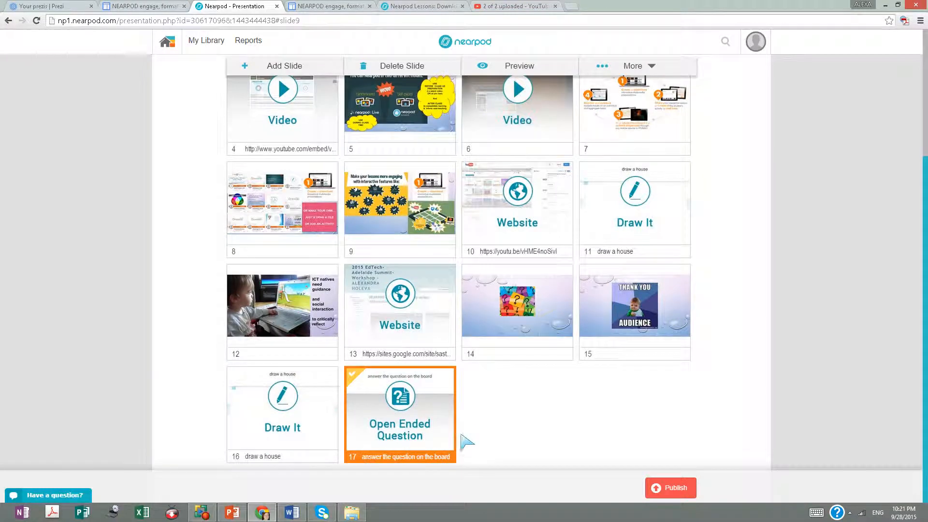
pyautogui.rightClick(496, 415)
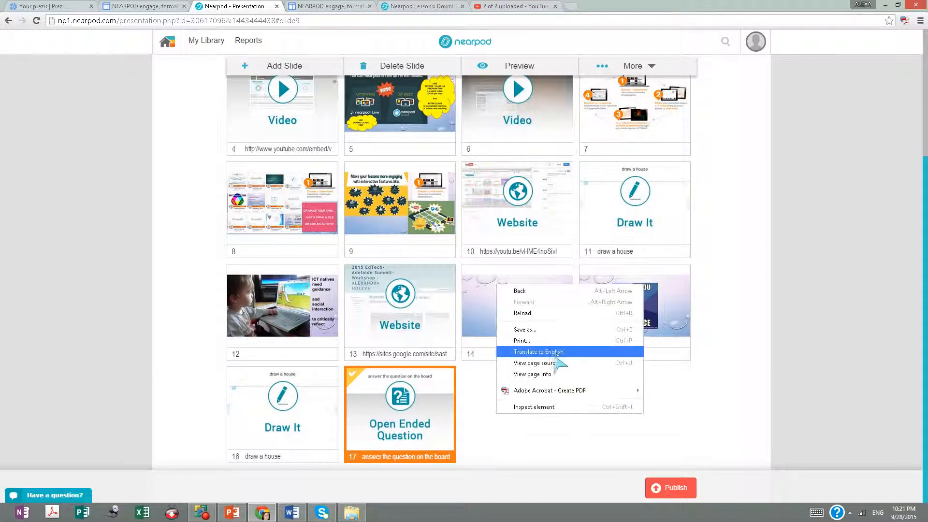
pyautogui.click(338, 416)
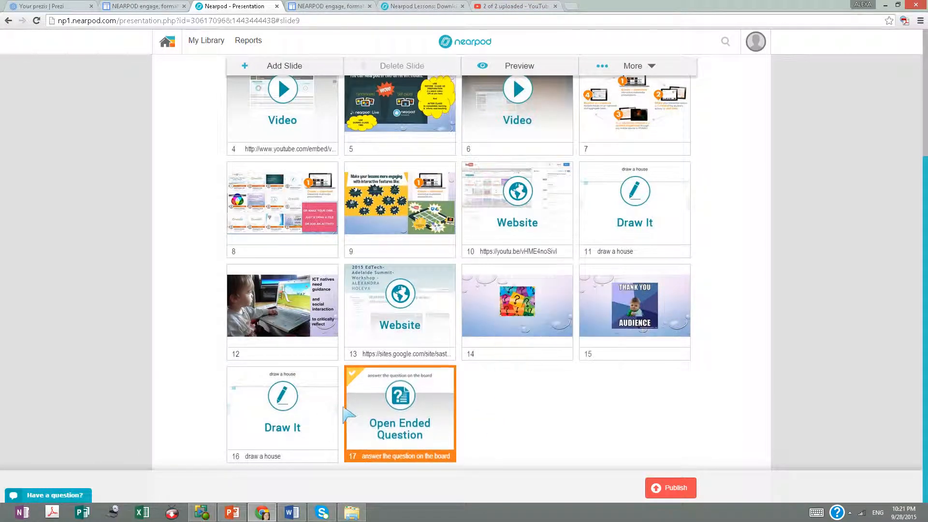
pyautogui.rightClick(361, 409)
pyautogui.click(371, 405)
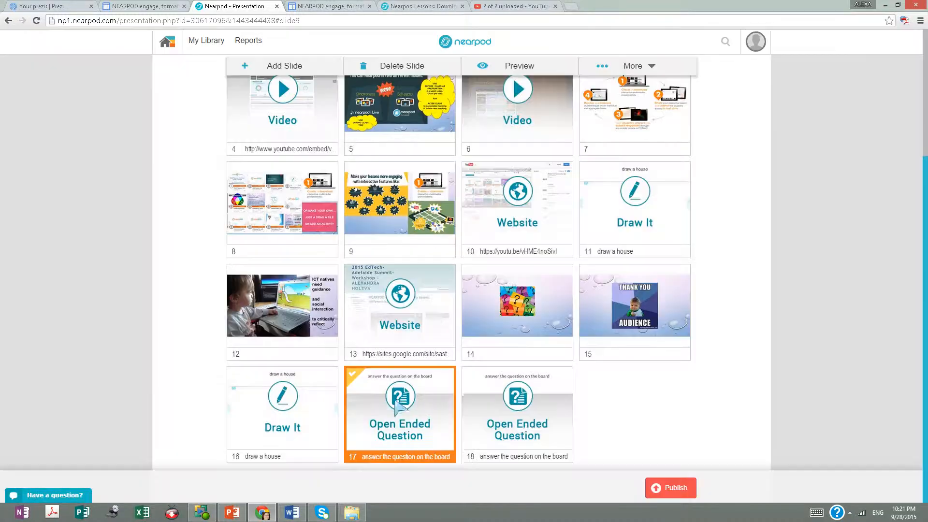
pyautogui.rightClick(472, 421)
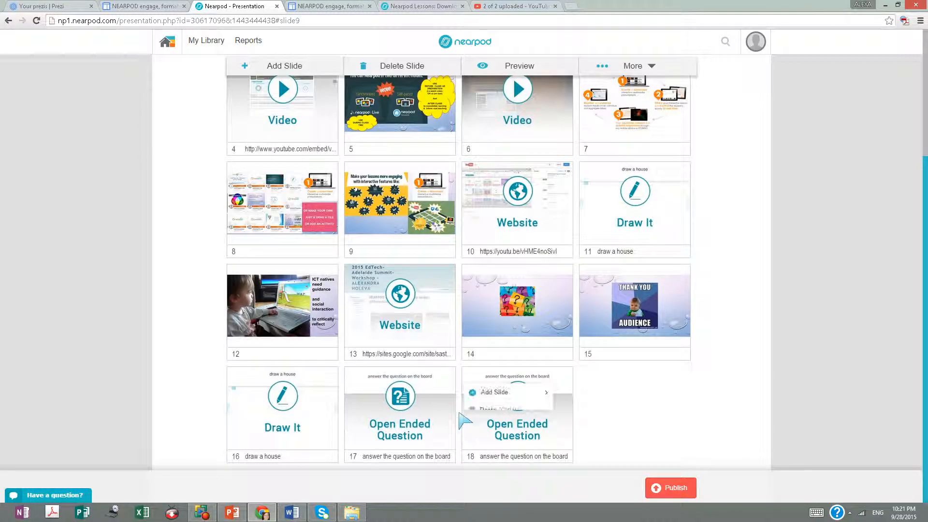
pyautogui.click(489, 411)
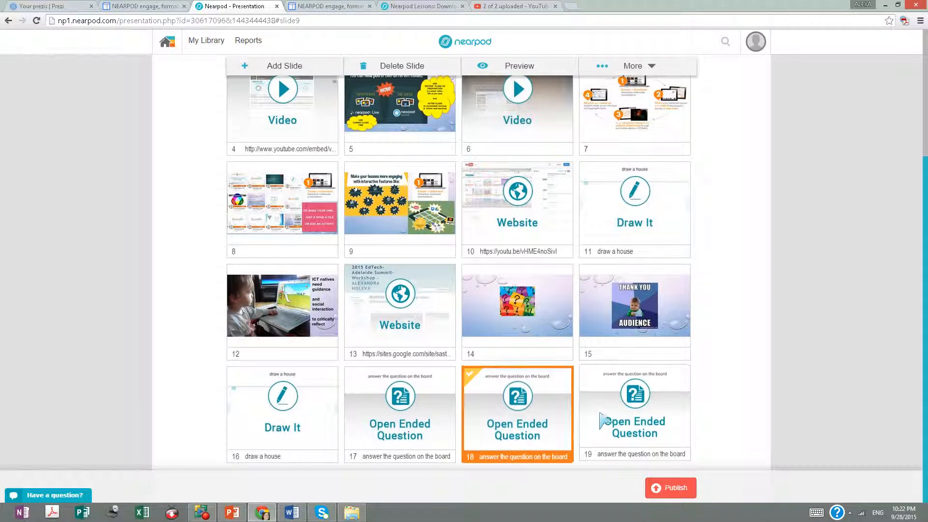
# Step: Move one open-ended question slide to position 6 and another to position 10
pyautogui.moveTo(425, 447); pyautogui.dragTo(505, 130)
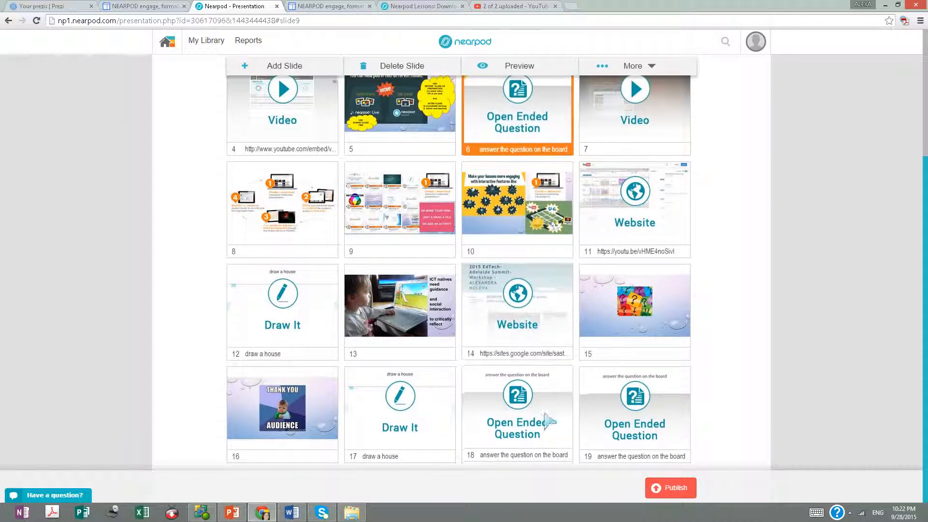
pyautogui.moveTo(527, 428); pyautogui.dragTo(521, 227)
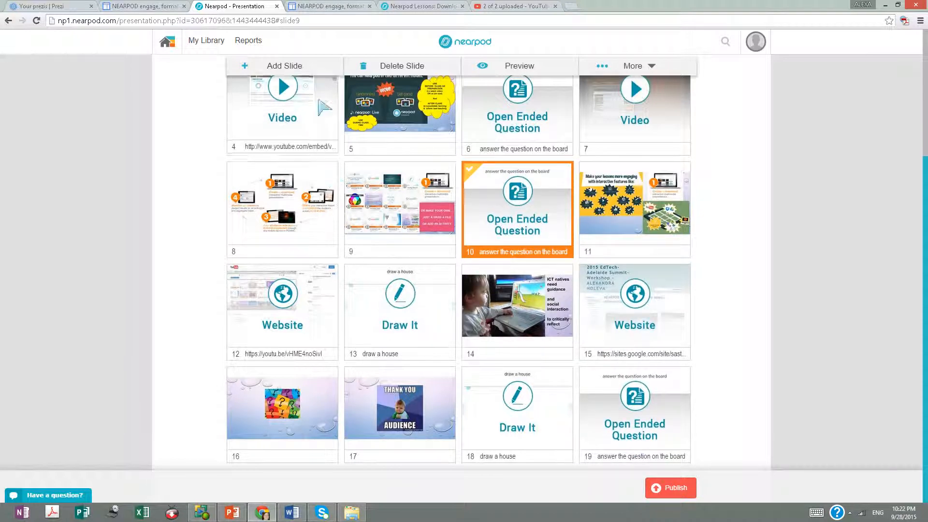
# Step: Add a Quiz activity to the presentation and enter "nearpod is" as its first question
pyautogui.scroll(3, 925, 327)
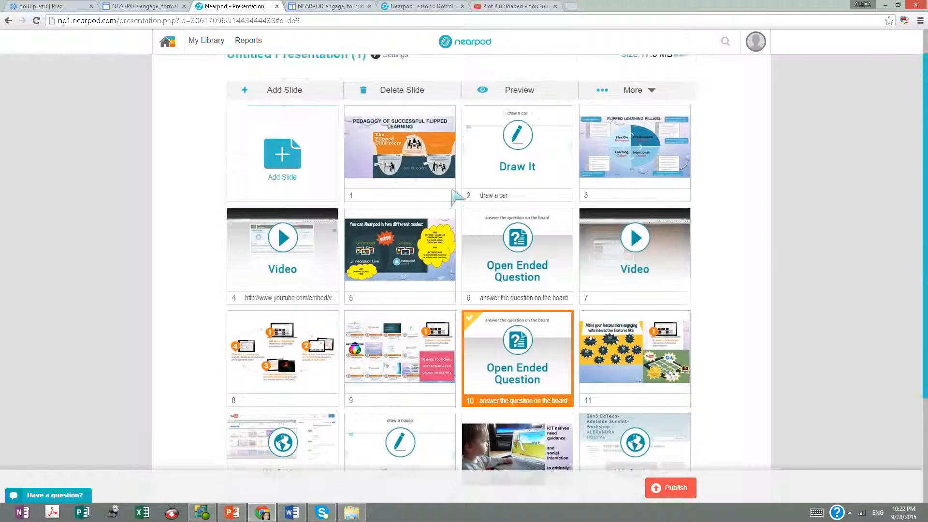
pyautogui.click(279, 161)
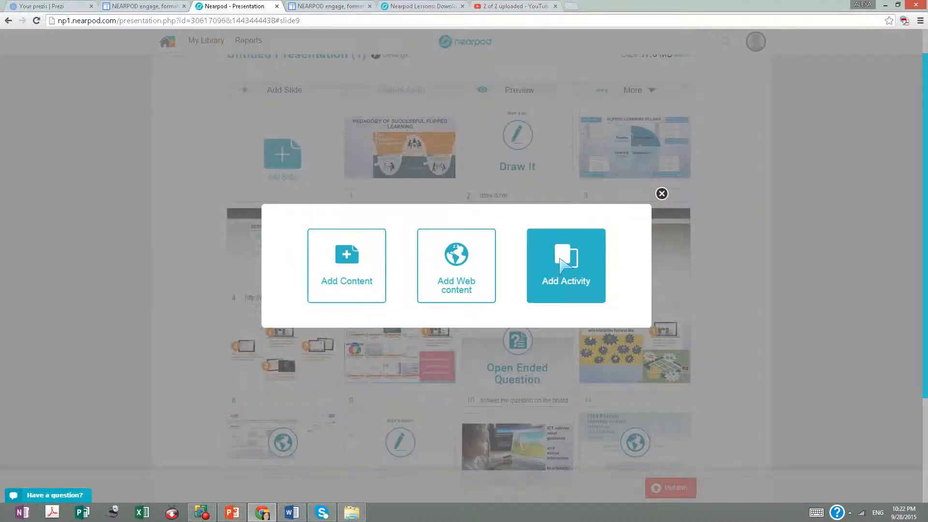
pyautogui.click(561, 264)
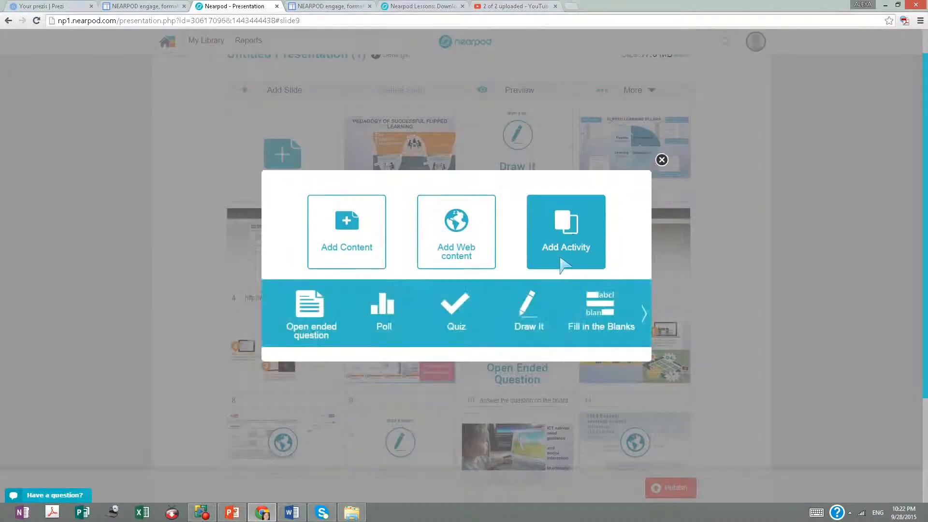
pyautogui.click(456, 312)
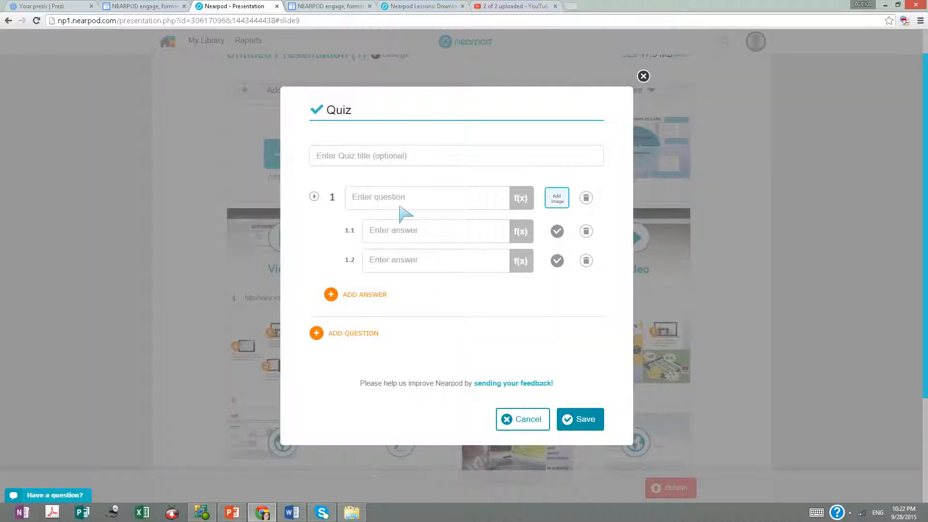
pyautogui.click(397, 202)
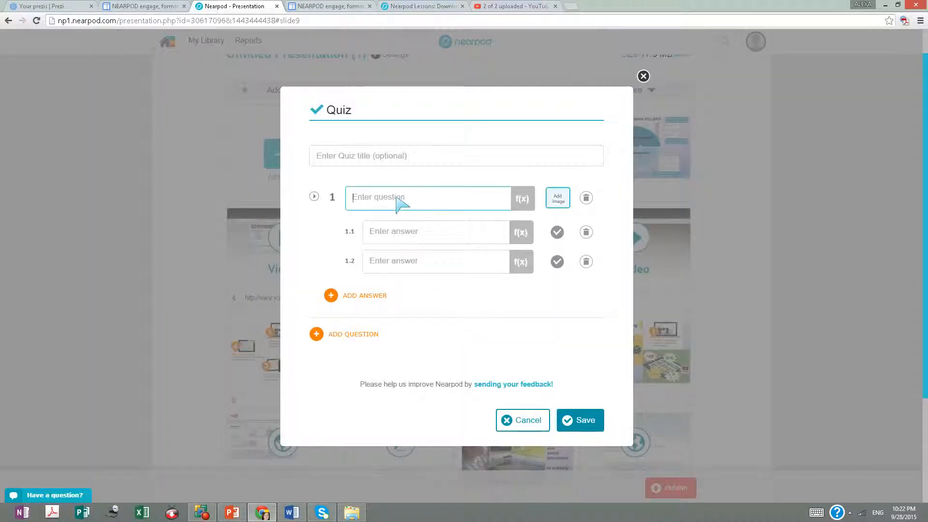
pyautogui.write('nearpod is')
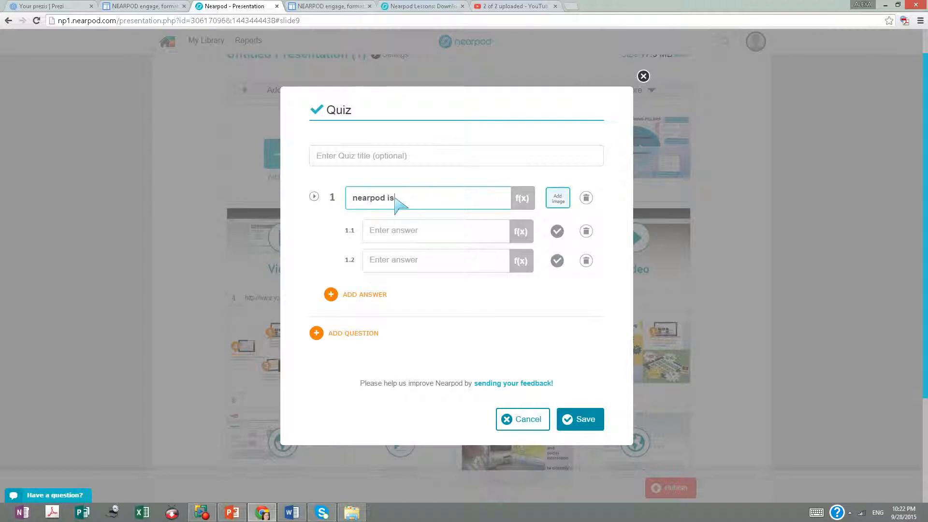
# Step: Give the quiz question four answers: "amazing", "great", "donot know yet" and "need to try"
pyautogui.click(372, 232)
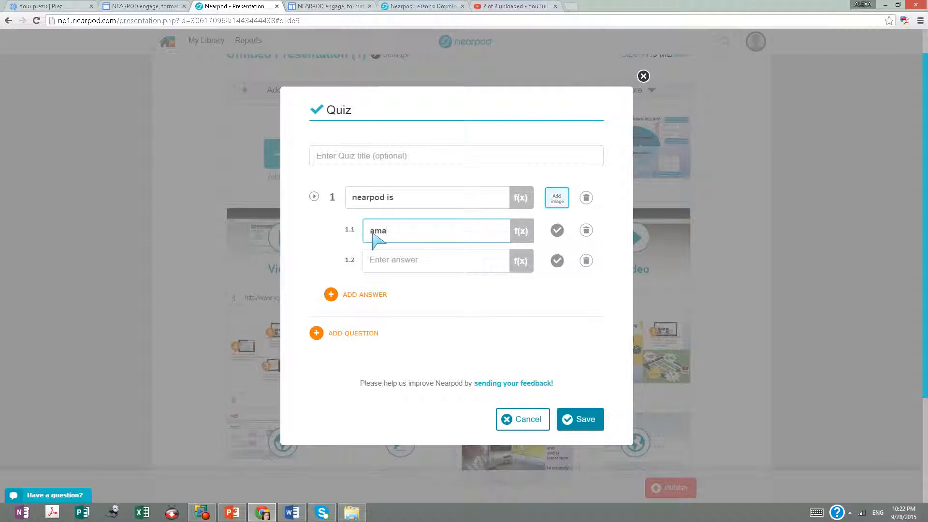
pyautogui.click(442, 257)
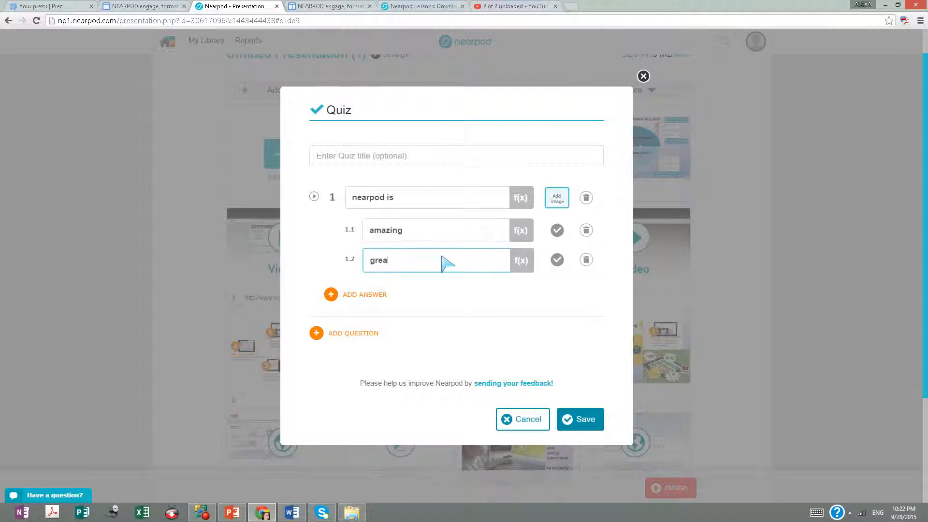
pyautogui.click(369, 295)
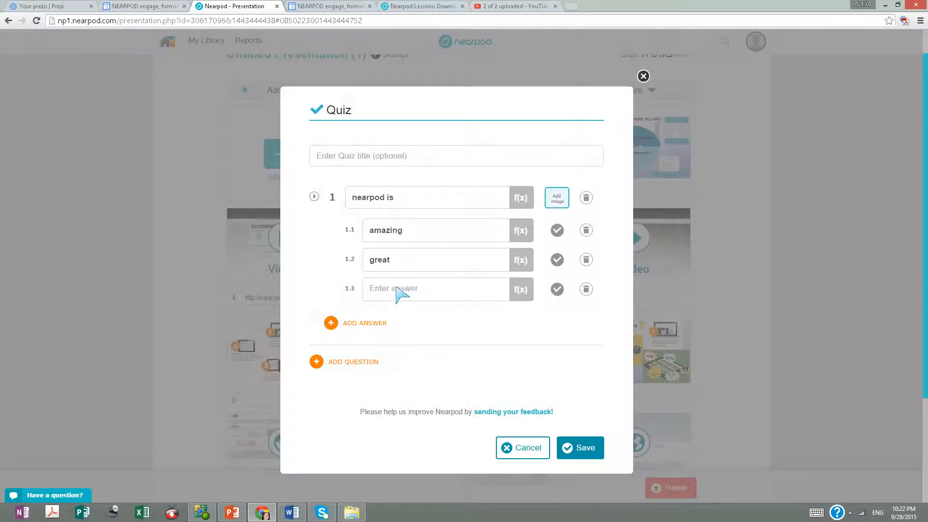
pyautogui.click(396, 288)
pyautogui.write('donot know yet')
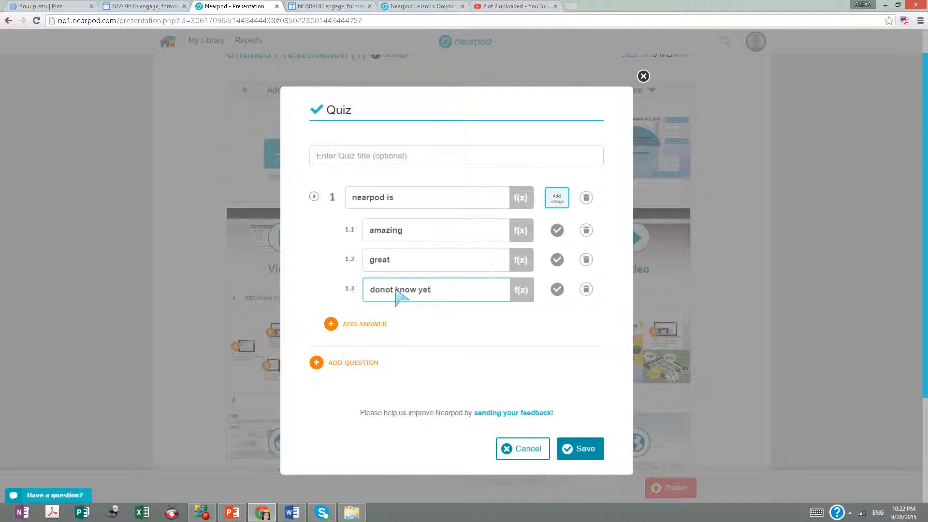
pyautogui.click(358, 325)
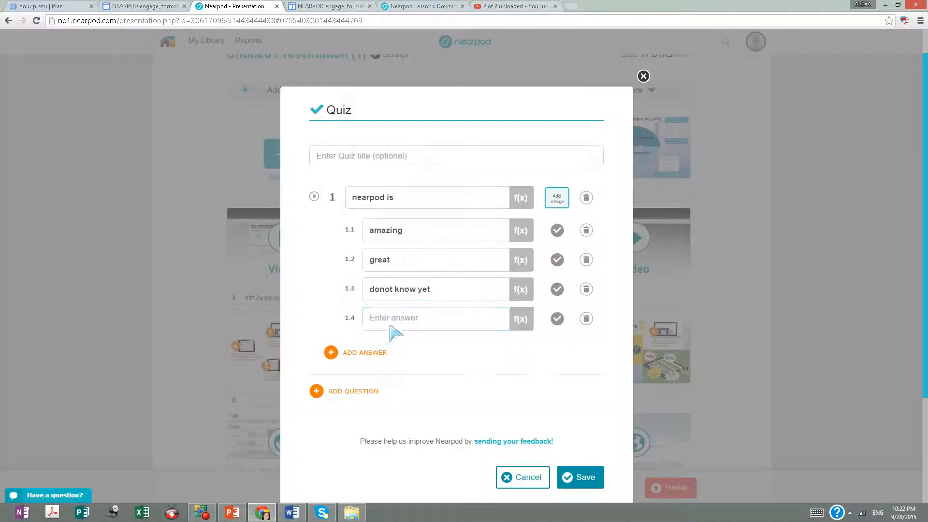
pyautogui.click(394, 327)
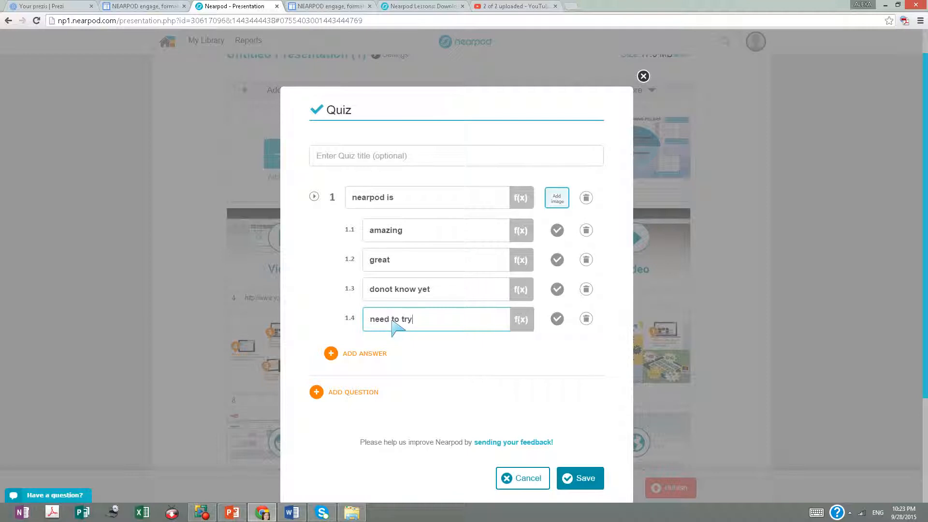
# Step: Mark the answers "amazing" and "great" as correct and save the quiz
pyautogui.click(557, 230)
pyautogui.click(557, 259)
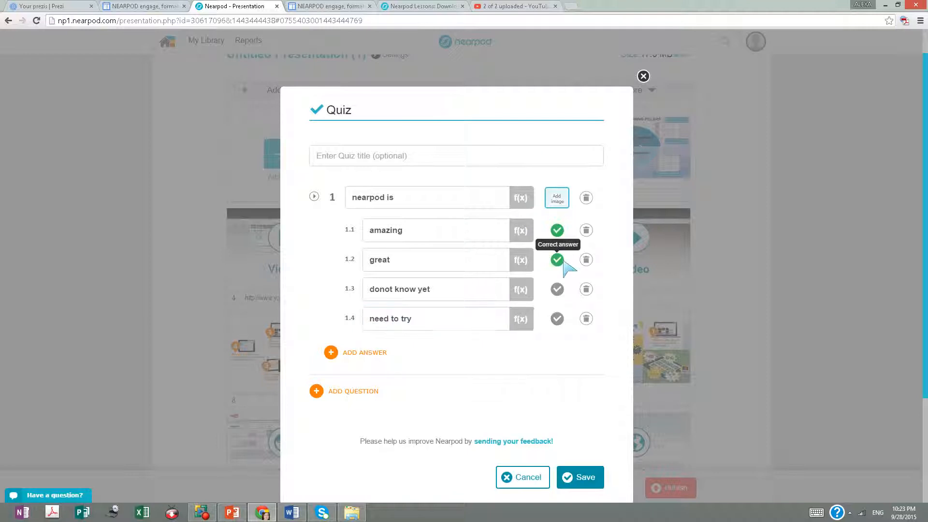
pyautogui.click(581, 478)
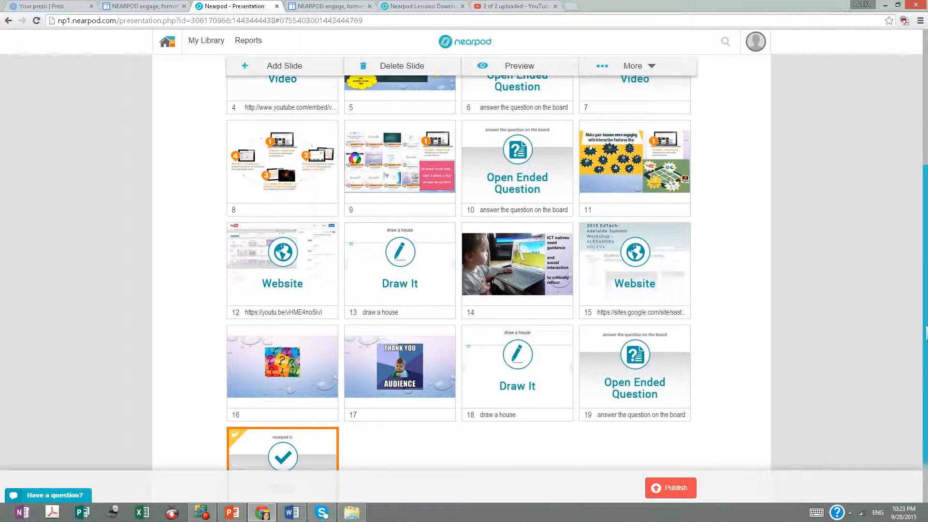
# Step: Start publishing the presentation, naming it "trial2" with the description "EDTECH2015 -adelaide"
pyautogui.scroll(3, 925, 333)
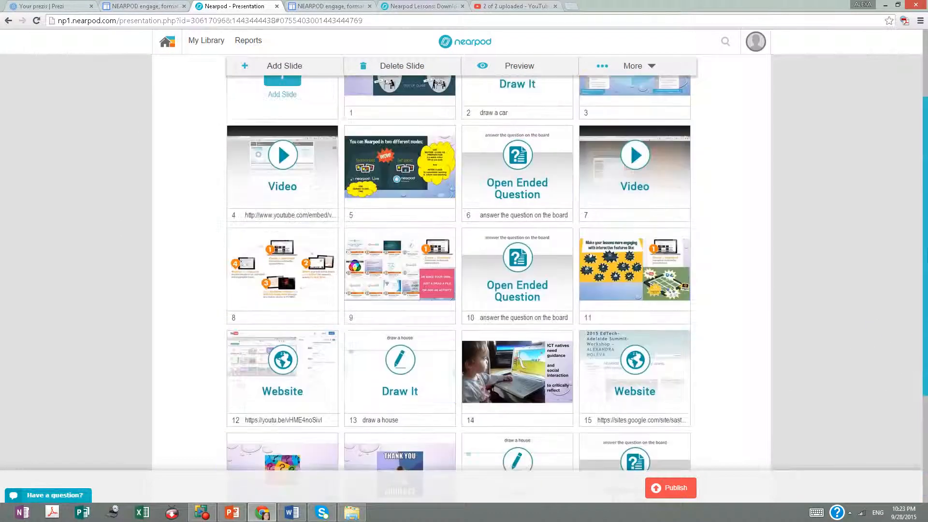
pyautogui.scroll(3, 924, 140)
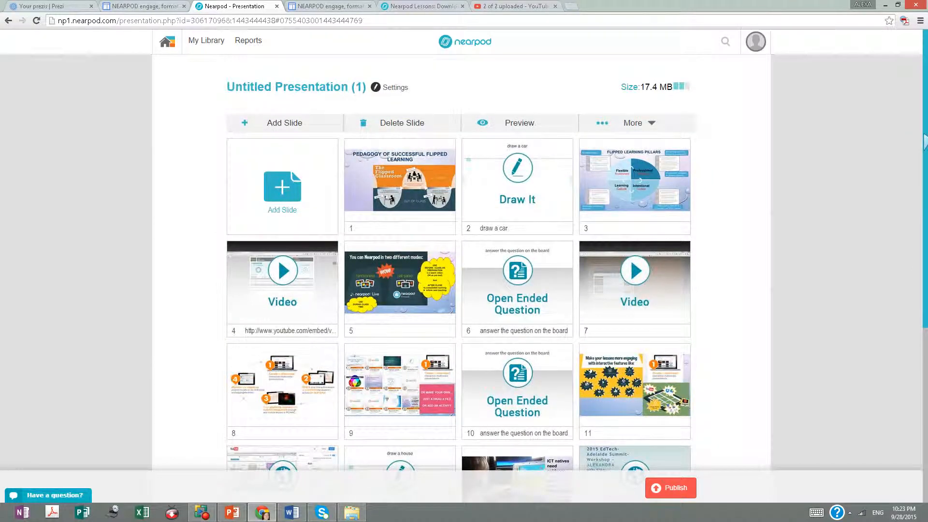
pyautogui.click(676, 488)
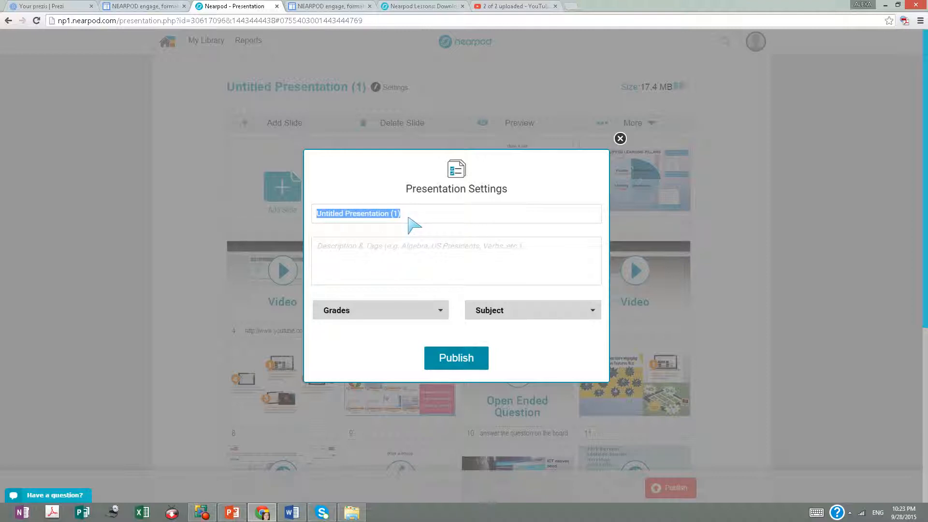
pyautogui.press('BackSpace')
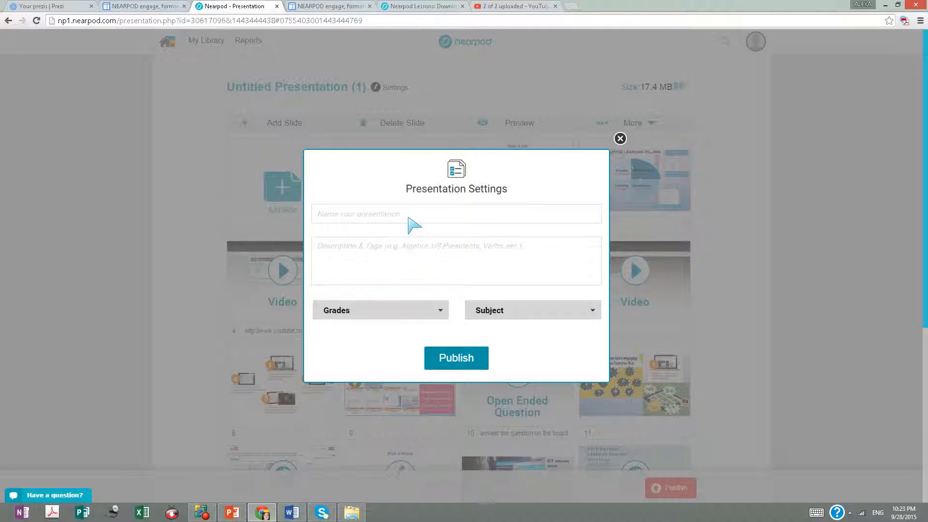
pyautogui.write('t')
pyautogui.write('EDTECH @)!%')
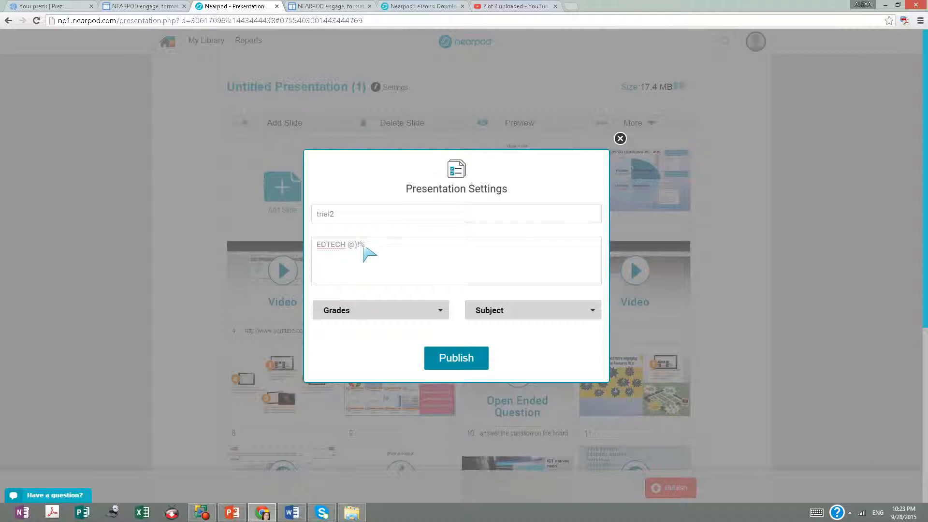
pyautogui.moveTo(364, 245); pyautogui.dragTo(346, 246)
# Step: Set both the grade and the subject to Other and publish the presentation
pyautogui.click(440, 310)
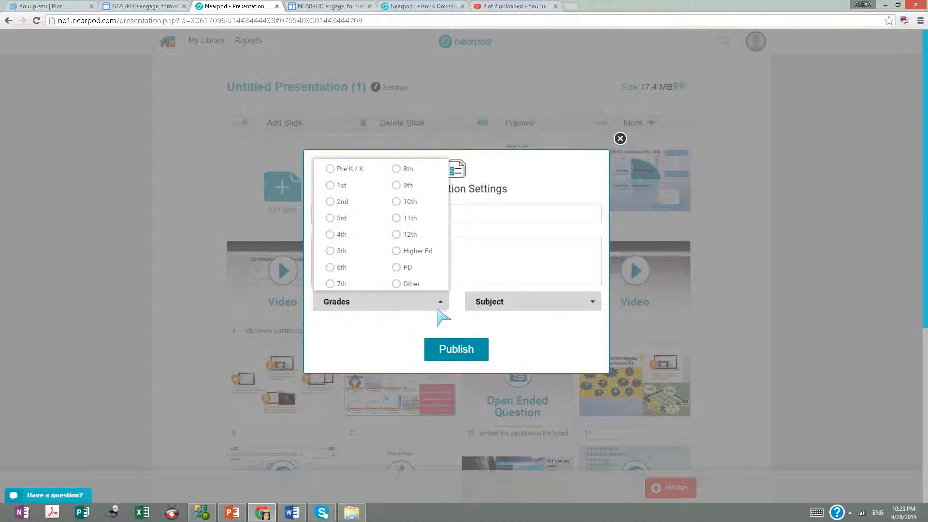
pyautogui.click(396, 284)
pyautogui.click(592, 304)
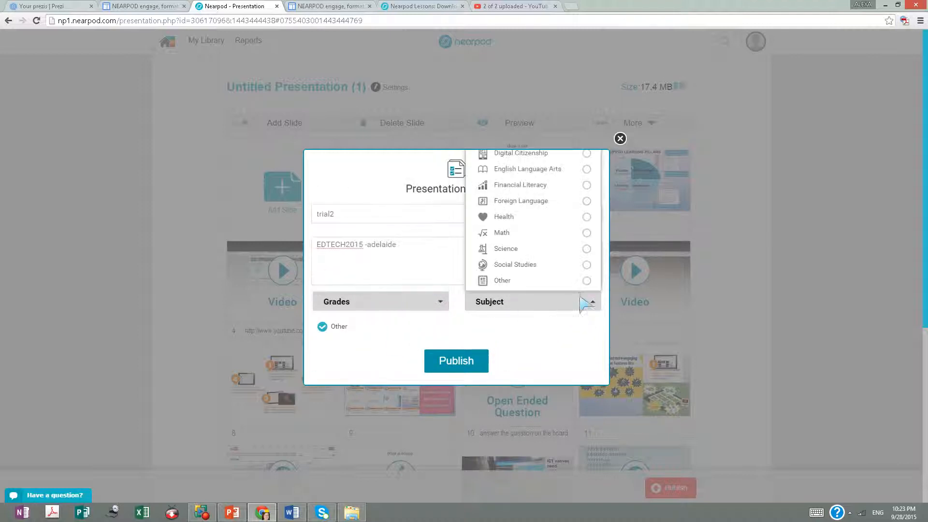
pyautogui.click(586, 281)
pyautogui.click(464, 364)
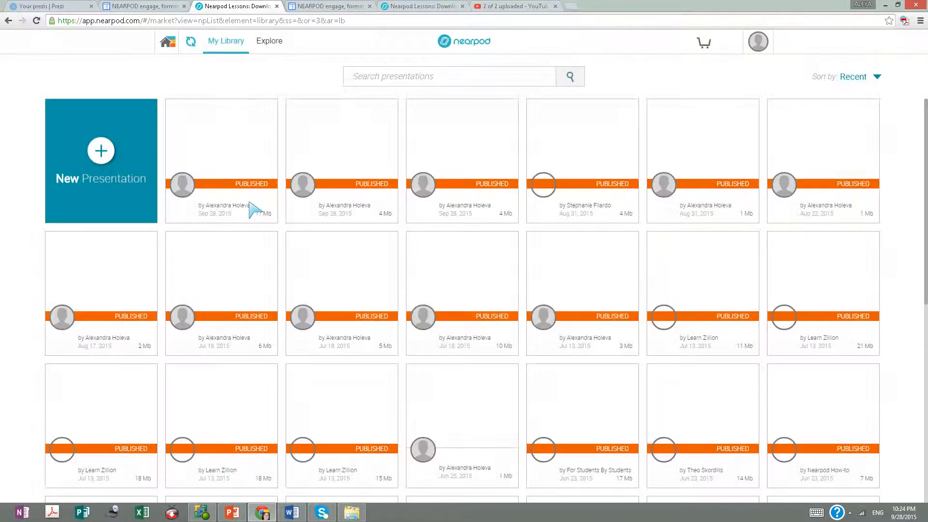
# Step: Launch the trial2 presentation as Homework from the library and copy its session PIN
pyautogui.moveTo(248, 179)
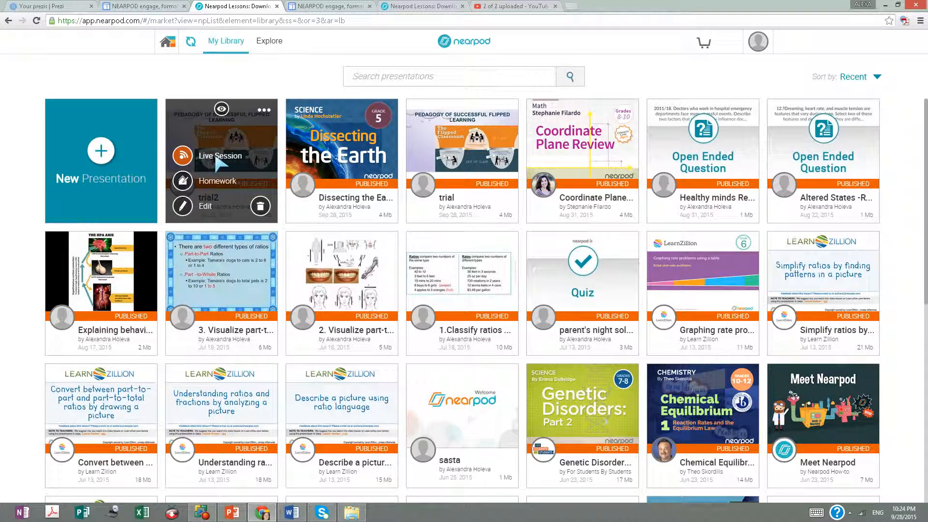
pyautogui.click(211, 186)
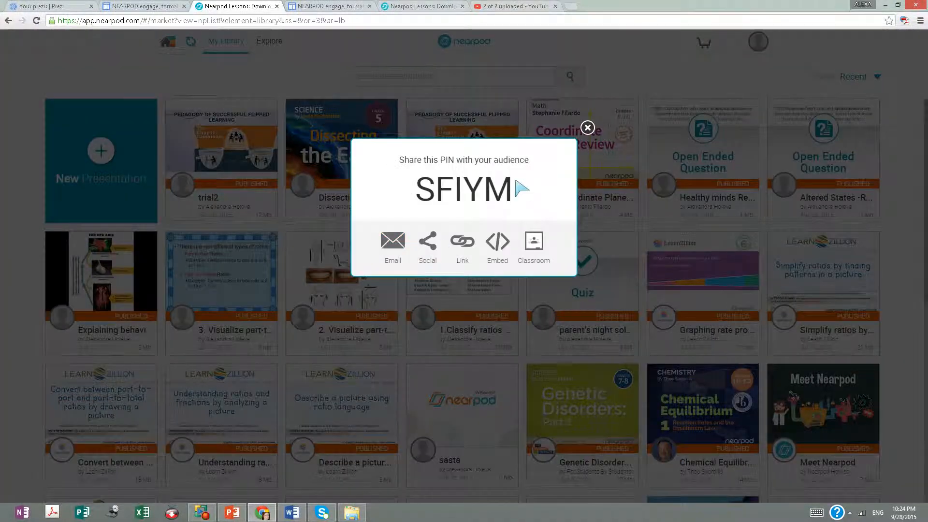
pyautogui.moveTo(517, 183); pyautogui.dragTo(396, 178)
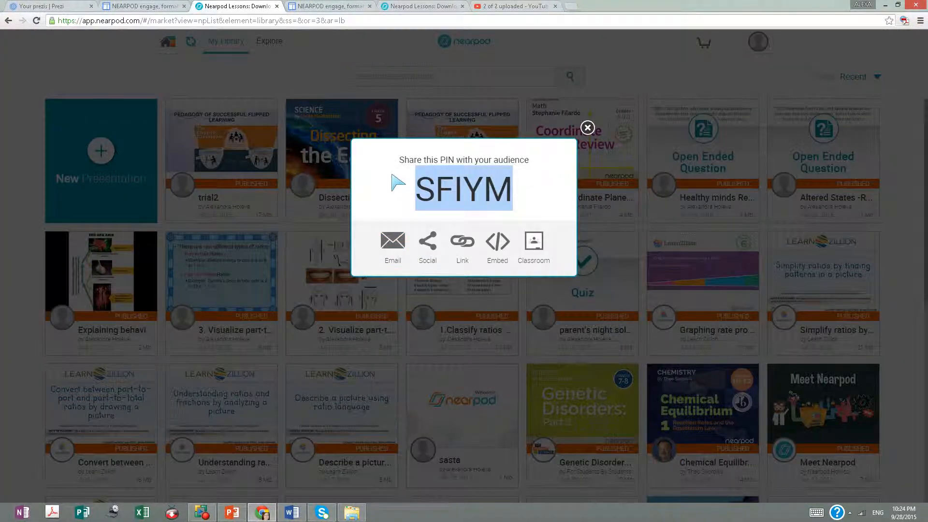
# Step: Open nearpod.com in a new browser tab
pyautogui.click(571, 7)
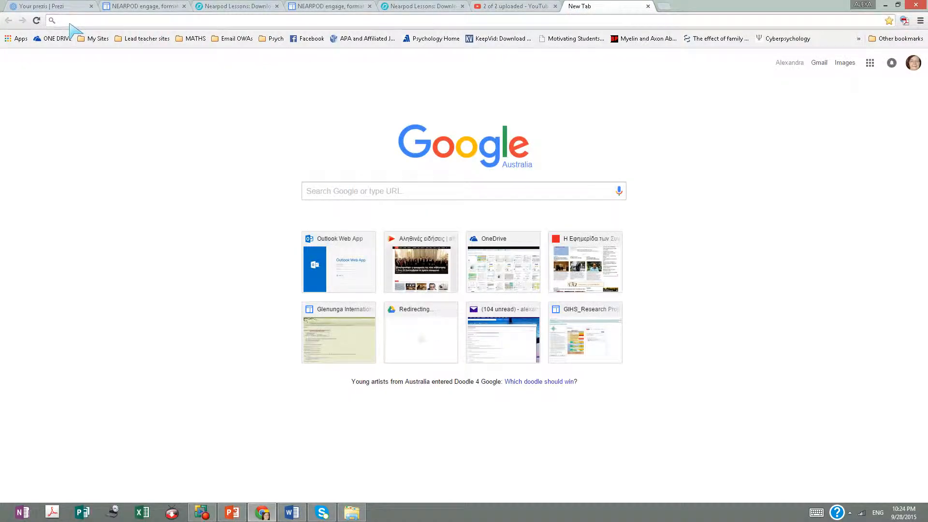
pyautogui.write('nearpod.com')
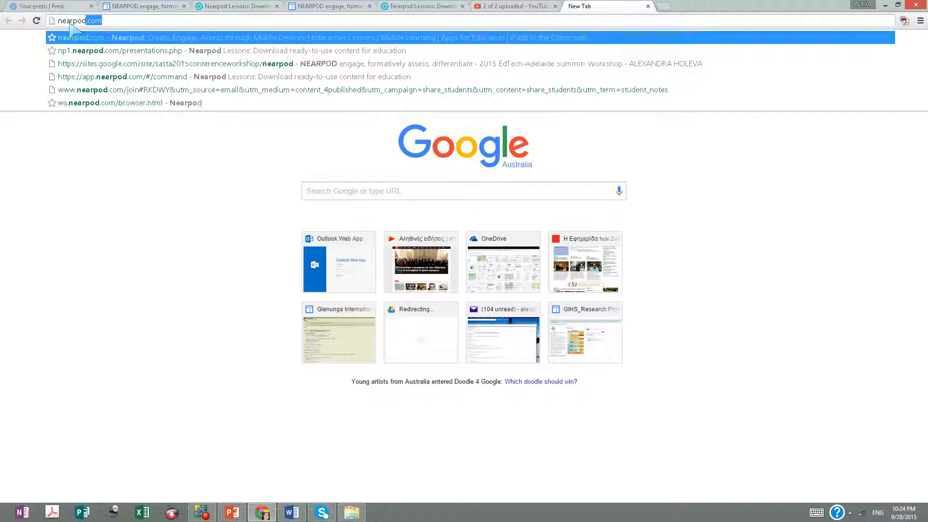
pyautogui.press('Return')
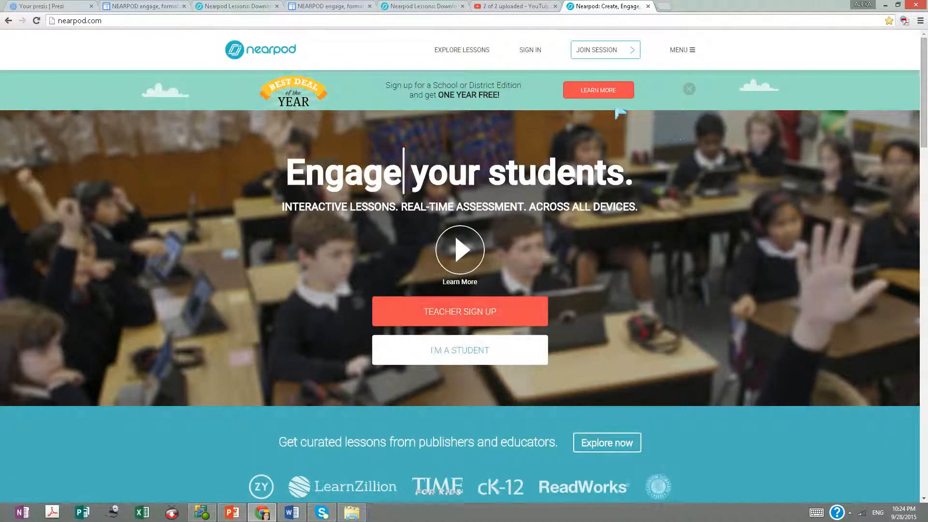
# Step: Return to the library page showing the homework PIN and close the PIN sharing dialog
pyautogui.click(411, 9)
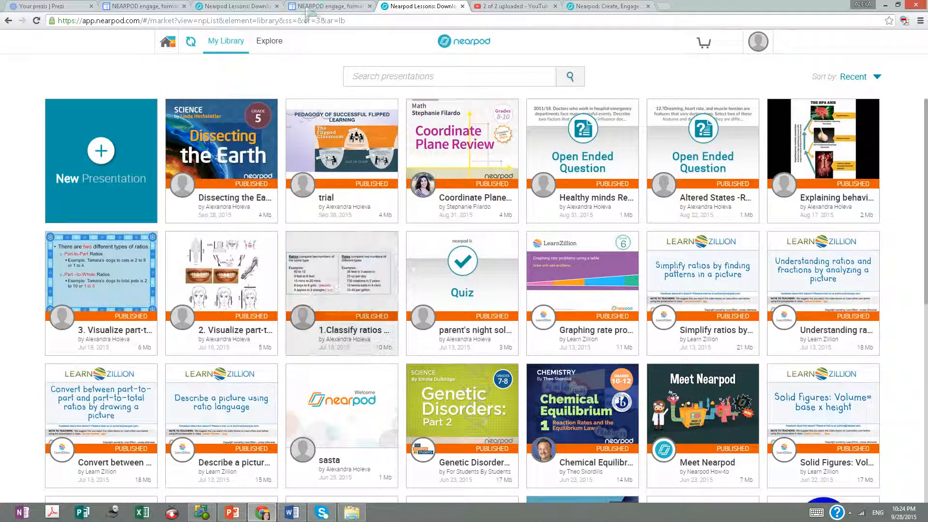
pyautogui.click(236, 10)
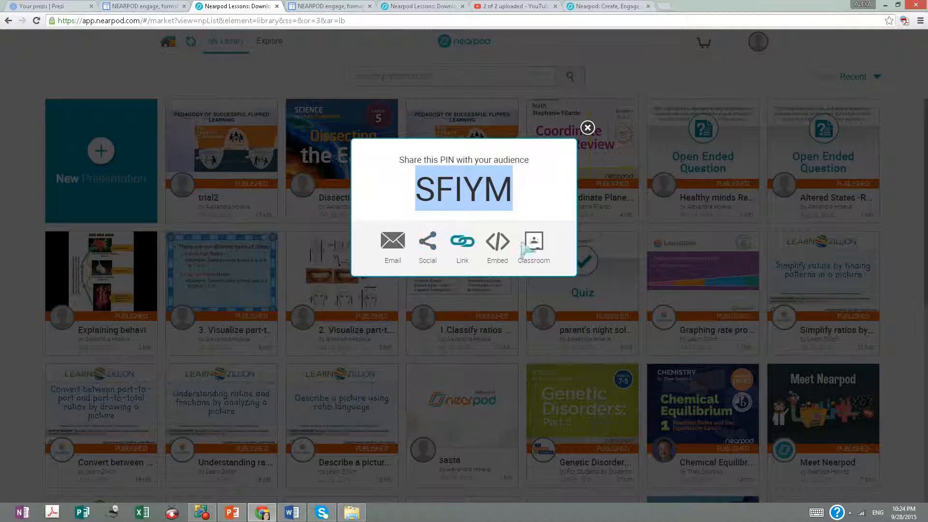
pyautogui.click(587, 128)
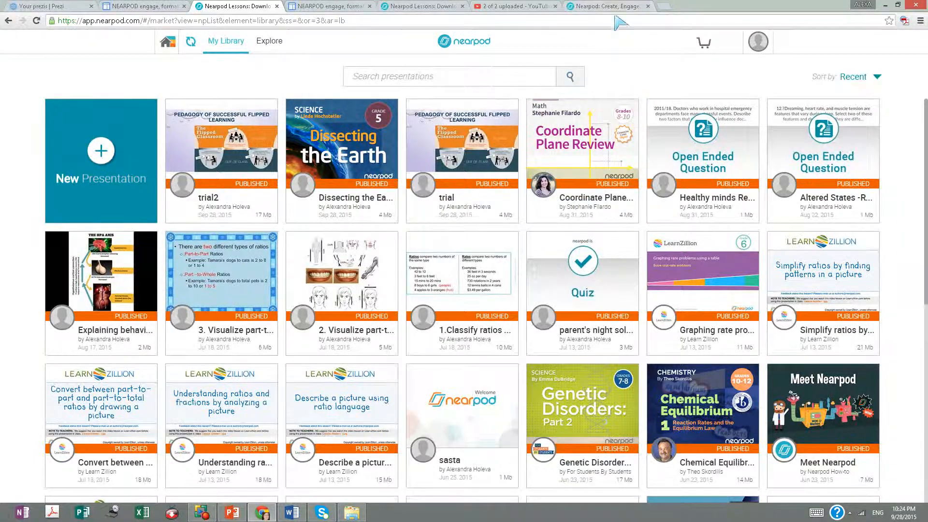
# Step: Join the homework session from the Nearpod home page by entering the session PIN
pyautogui.click(597, 8)
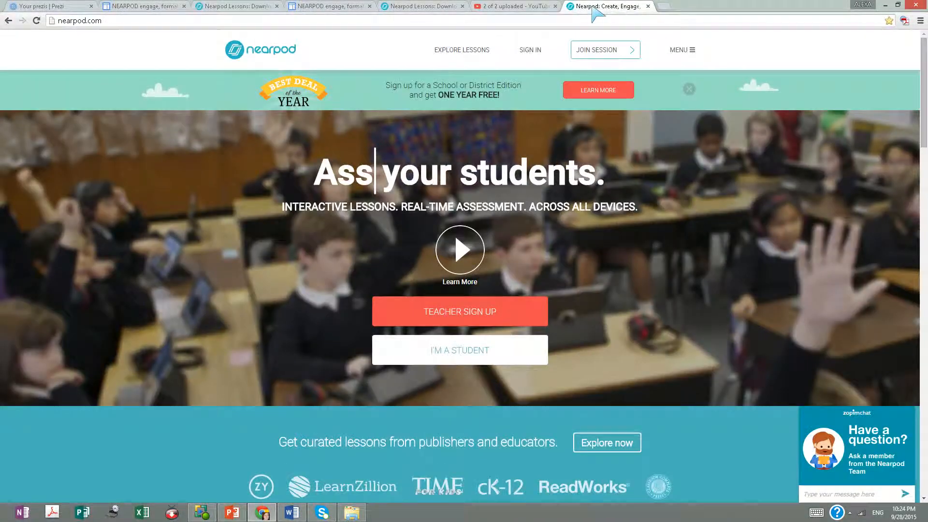
pyautogui.click(627, 50)
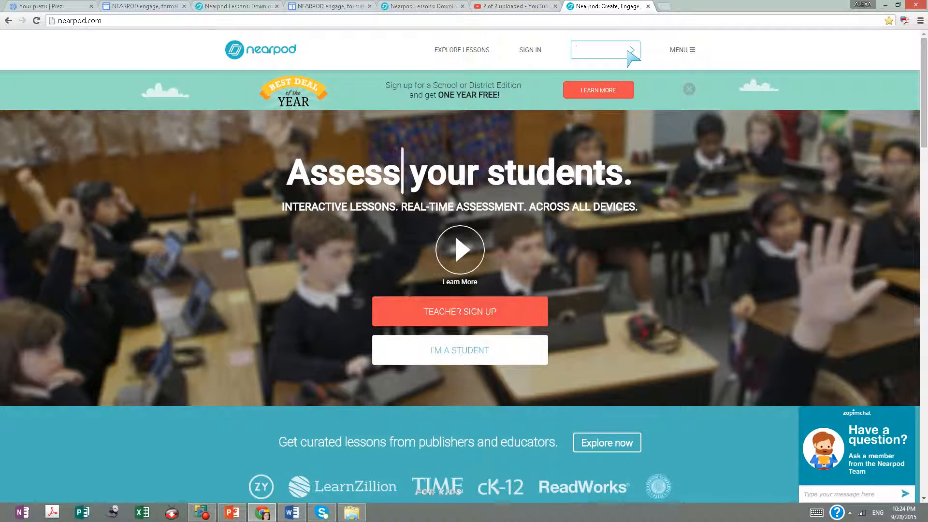
pyautogui.write('SFIYM')
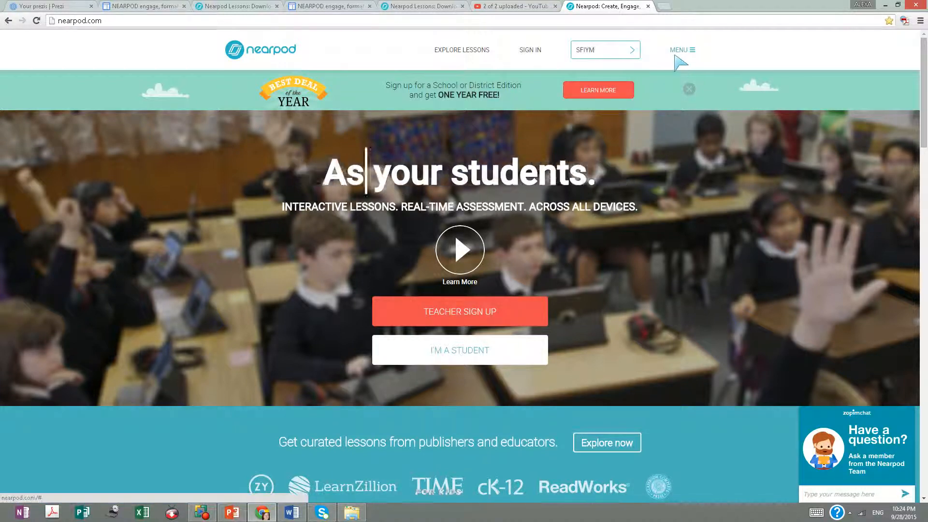
pyautogui.press('Return')
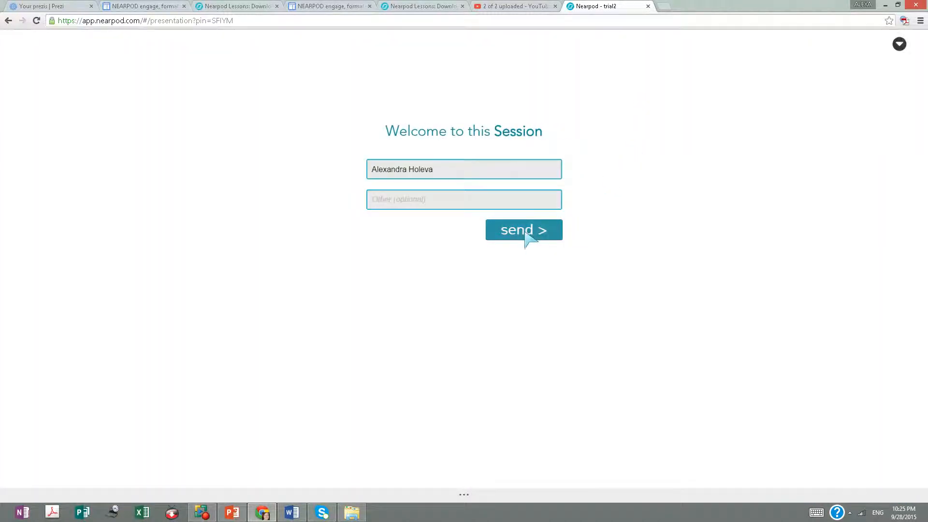
# Step: Submit the student name to enter the homework session and advance to the "draw a car" activity
pyautogui.click(524, 232)
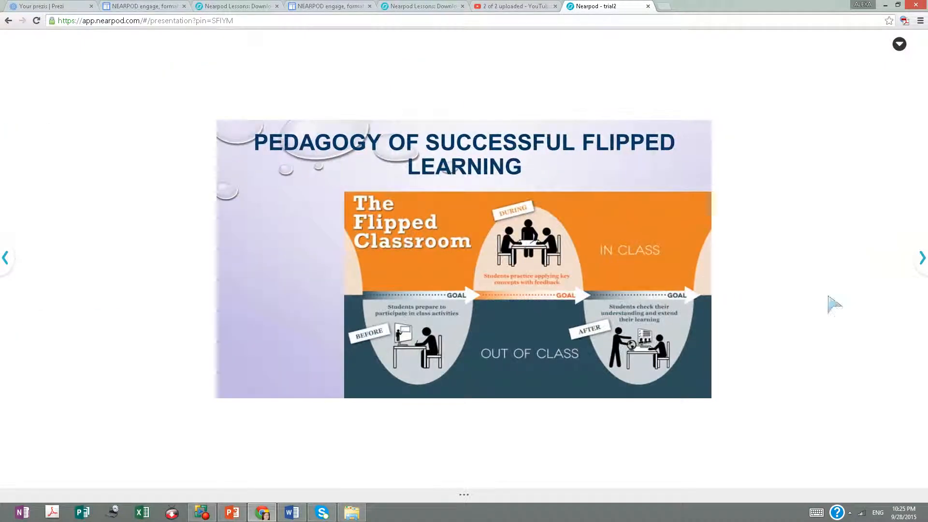
pyautogui.click(923, 261)
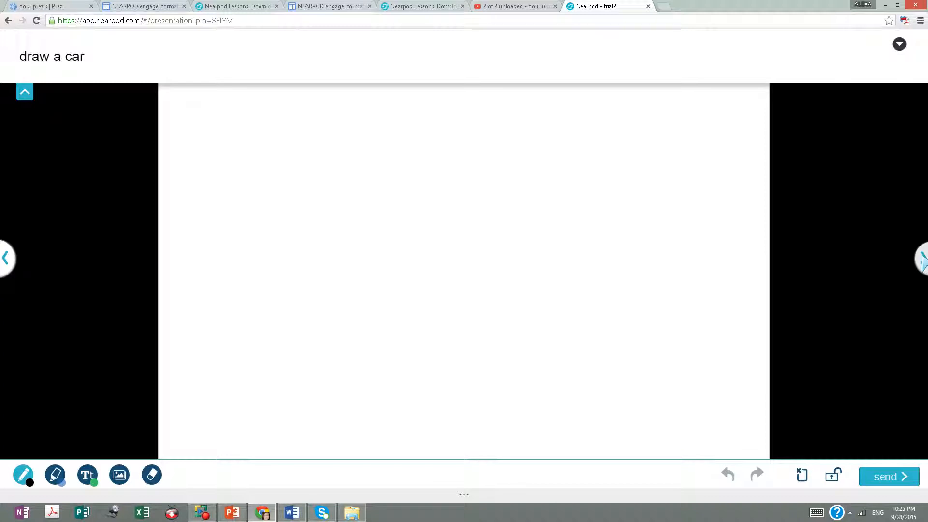
# Step: Draw a black car outline with two round wheels on the "draw a car" canvas
pyautogui.moveTo(316, 261)
pyautogui.mouseDown()
pyautogui.moveTo(334, 239)
pyautogui.moveTo(400, 264)
pyautogui.moveTo(428, 262)
pyautogui.moveTo(456, 233)
pyautogui.moveTo(469, 259)
pyautogui.moveTo(519, 280)
pyautogui.moveTo(507, 310)
pyautogui.moveTo(322, 311)
pyautogui.mouseUp()
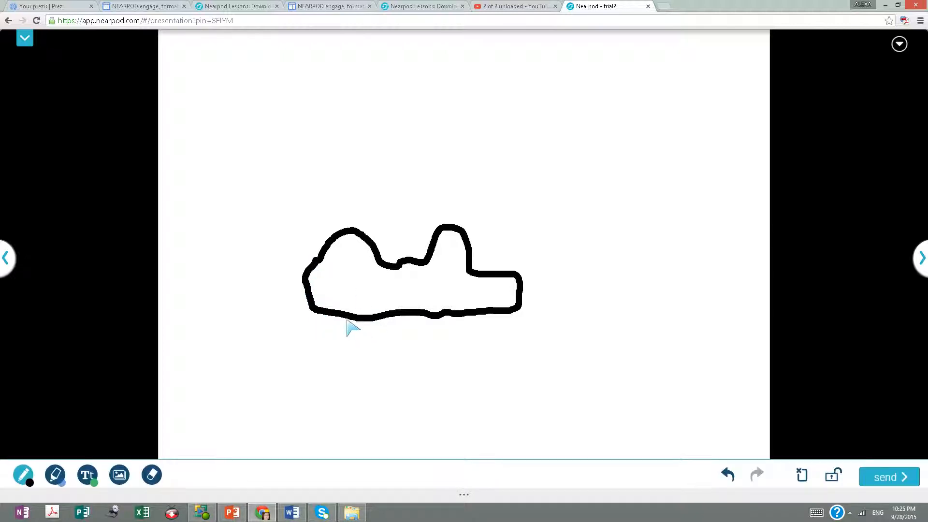
pyautogui.moveTo(347, 311)
pyautogui.mouseDown()
pyautogui.moveTo(351, 341)
pyautogui.moveTo(346, 310)
pyautogui.mouseUp()
pyautogui.moveTo(439, 315)
pyautogui.mouseDown()
pyautogui.moveTo(431, 337)
pyautogui.moveTo(443, 312)
pyautogui.mouseUp()
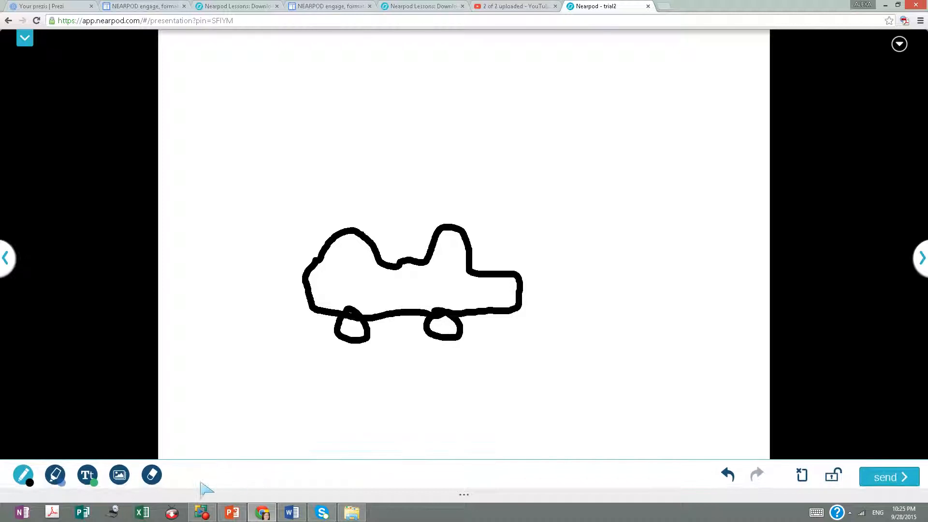
# Step: Highlight the middle of the car body in red and its narrow end section in green
pyautogui.click(89, 476)
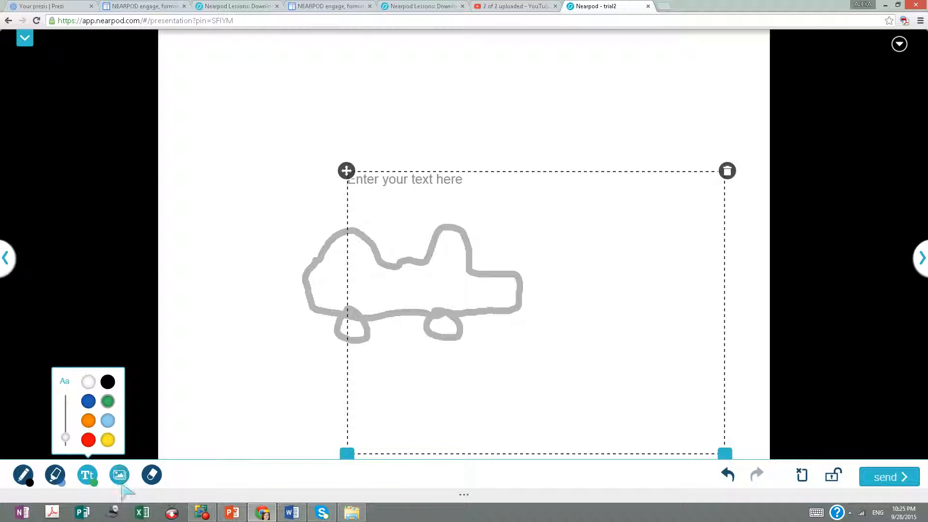
pyautogui.click(54, 476)
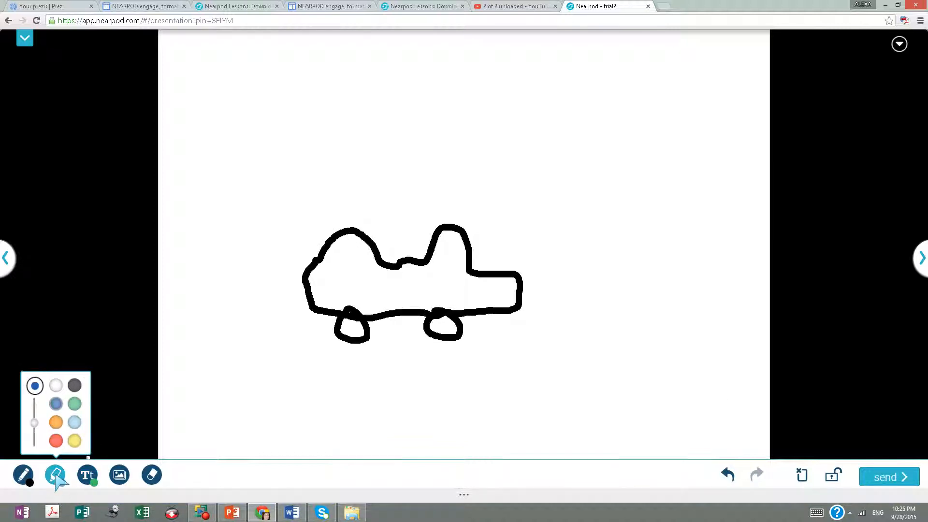
pyautogui.click(58, 439)
pyautogui.click(354, 271)
pyautogui.moveTo(348, 279)
pyautogui.mouseDown()
pyautogui.moveTo(389, 297)
pyautogui.moveTo(451, 291)
pyautogui.mouseUp()
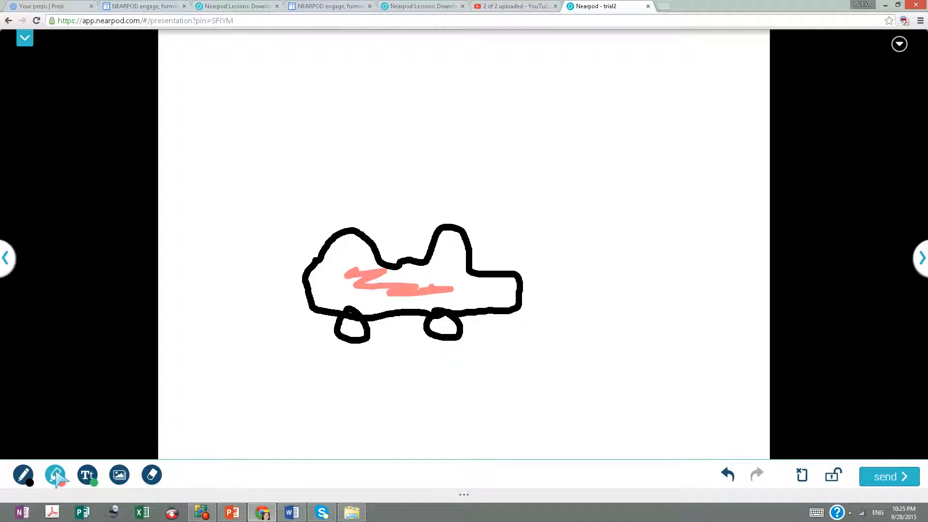
pyautogui.click(55, 476)
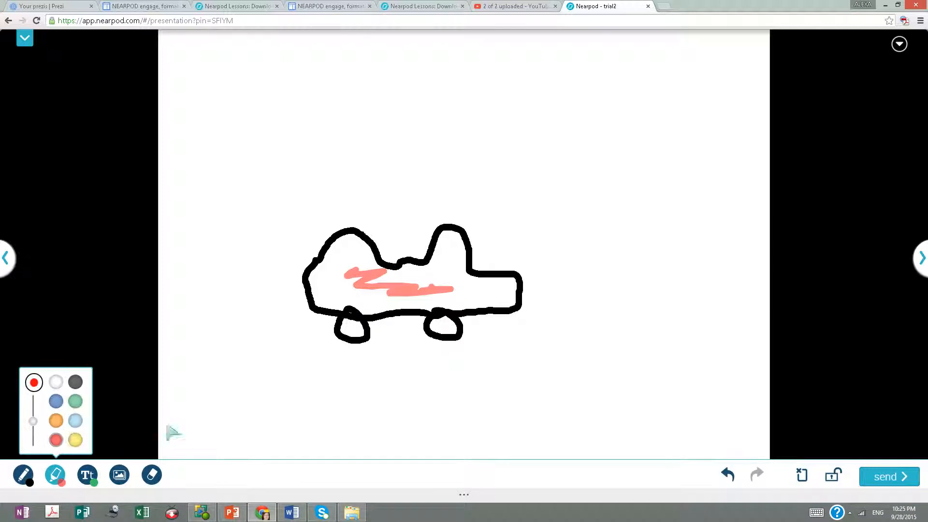
pyautogui.click(75, 402)
pyautogui.moveTo(475, 288); pyautogui.dragTo(500, 294)
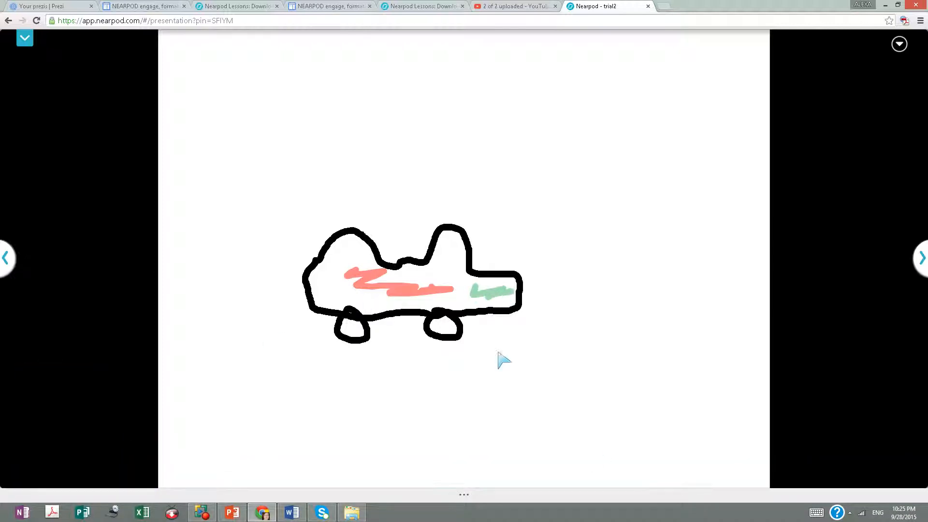
# Step: Page through the homework slides after the car drawing and open the linked web page on the web page slide
pyautogui.click(922, 259)
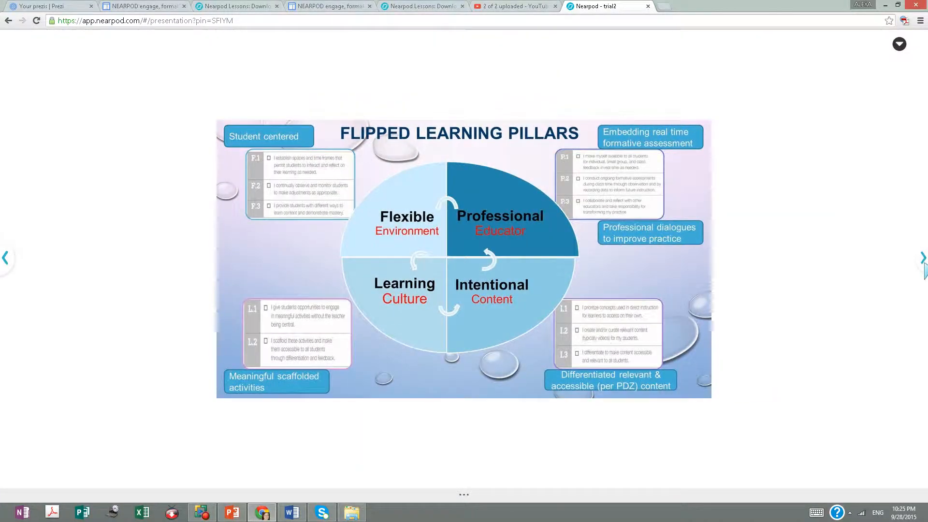
pyautogui.click(922, 260)
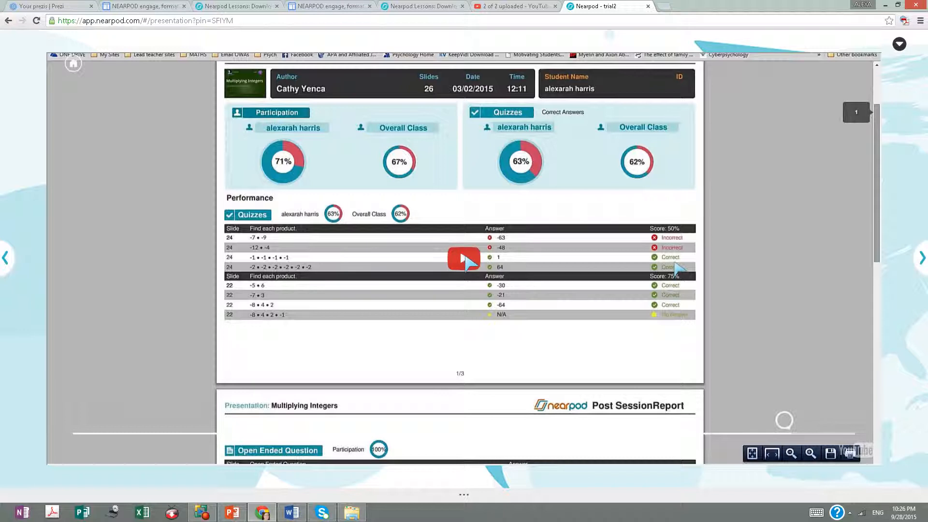
pyautogui.click(921, 259)
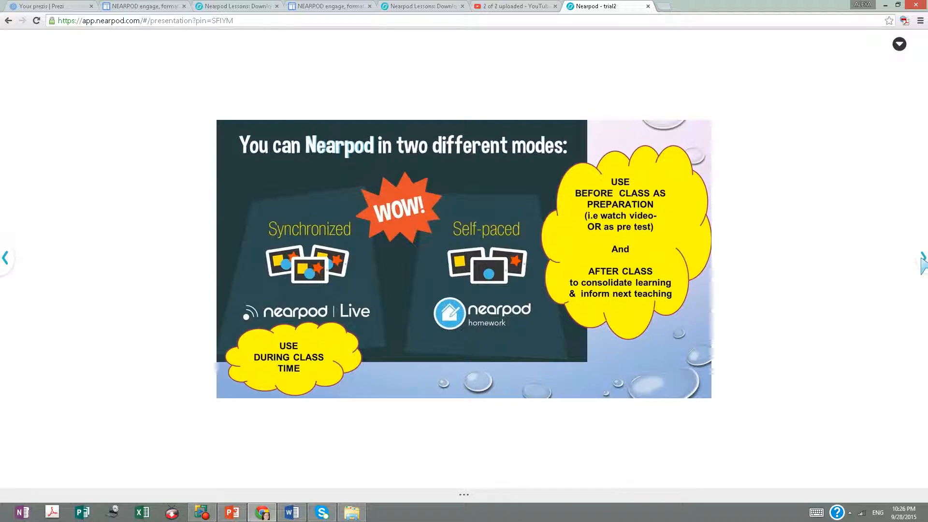
pyautogui.click(922, 259)
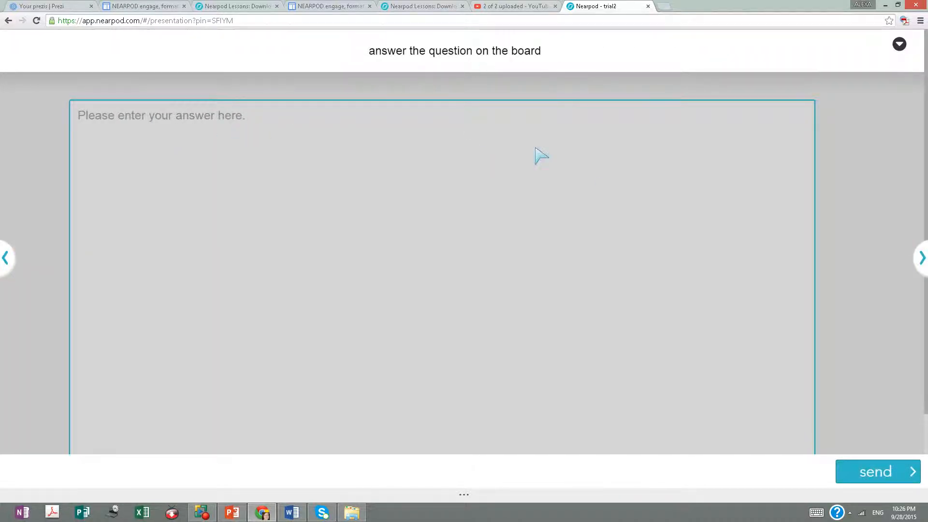
pyautogui.click(922, 263)
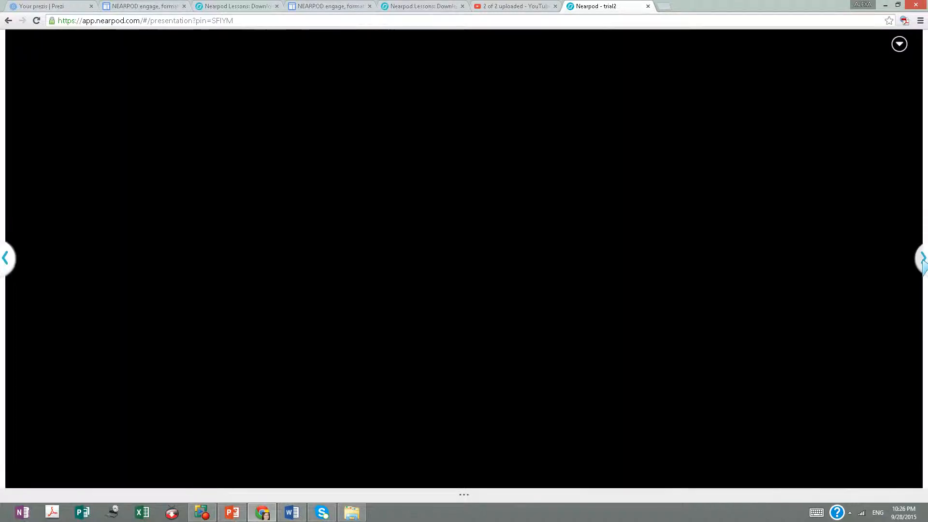
pyautogui.click(922, 264)
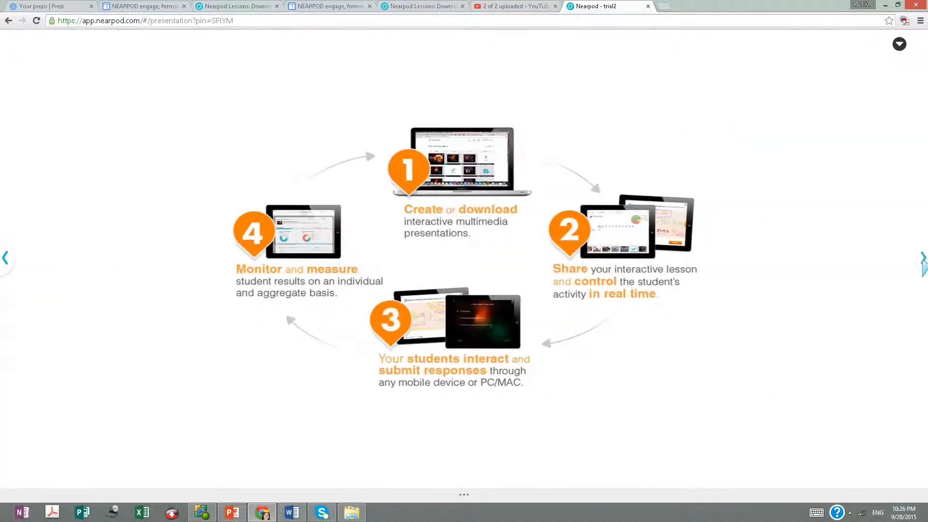
pyautogui.click(922, 263)
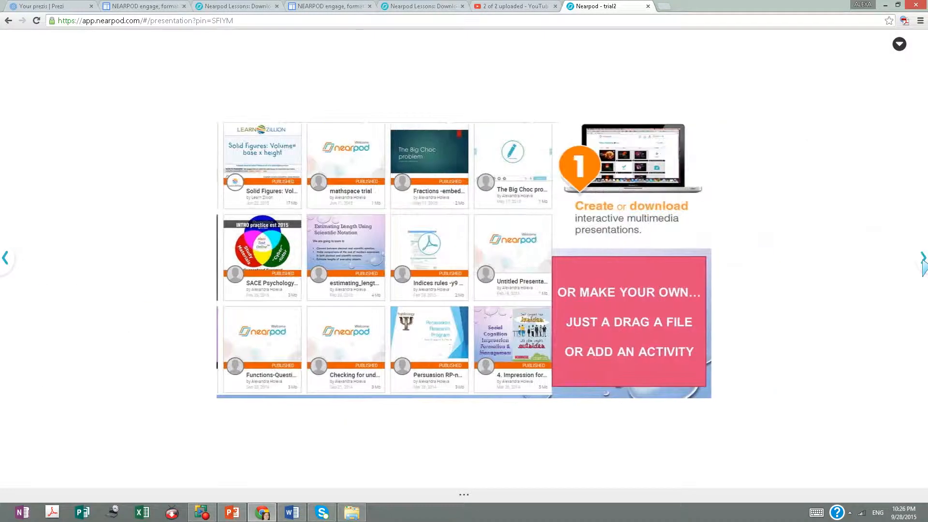
pyautogui.click(922, 263)
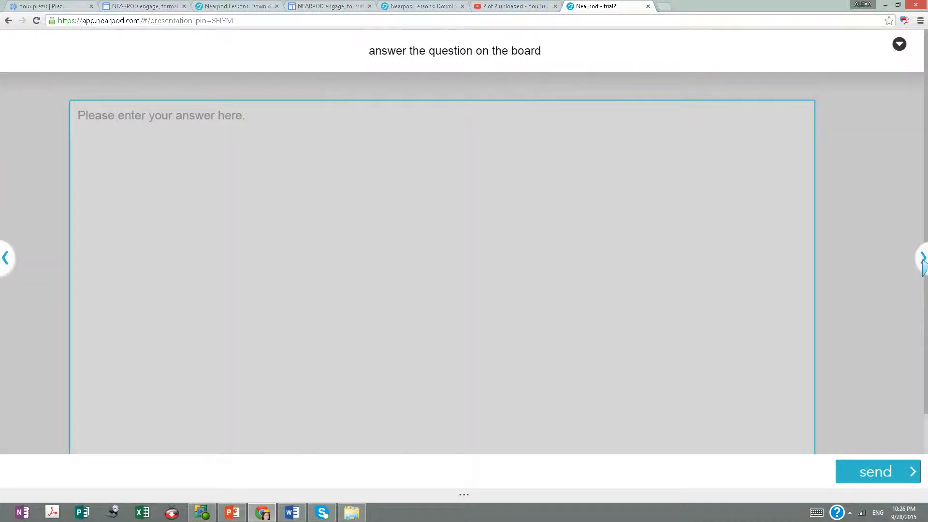
pyautogui.click(922, 263)
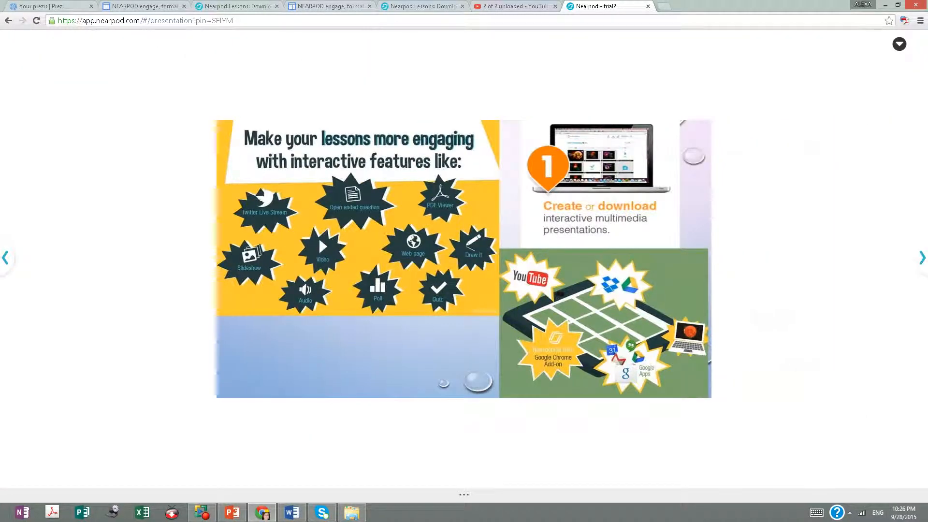
pyautogui.click(922, 260)
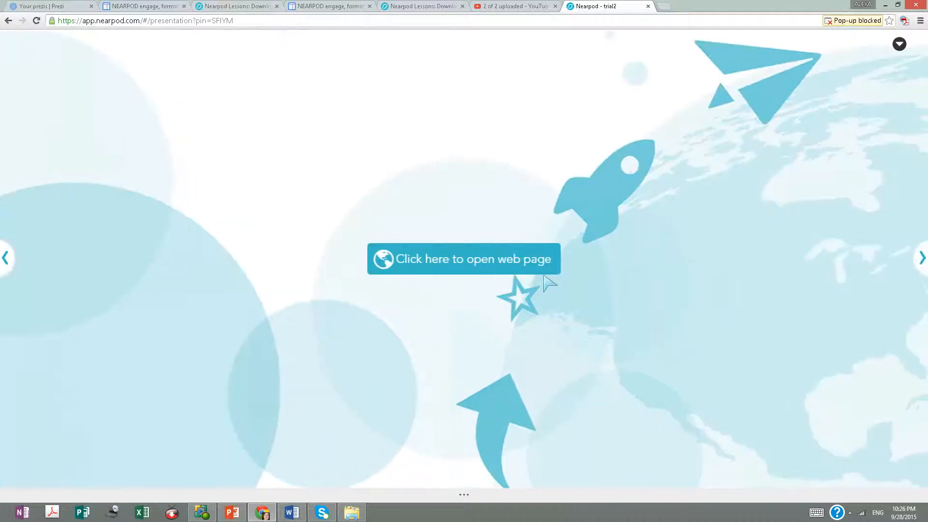
pyautogui.click(472, 267)
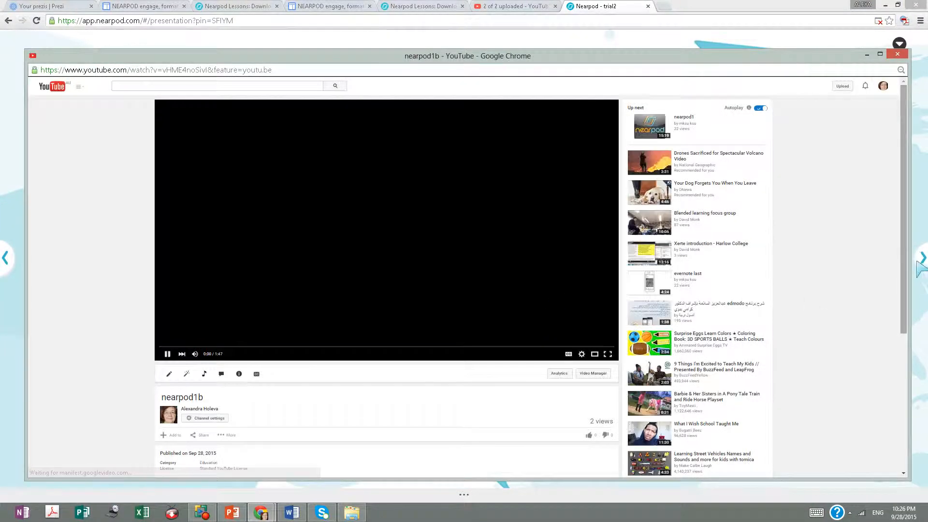
# Step: Draw a house with a peaked roof and crossed diagonal lines in the "draw a house" activity and send it
pyautogui.click(921, 260)
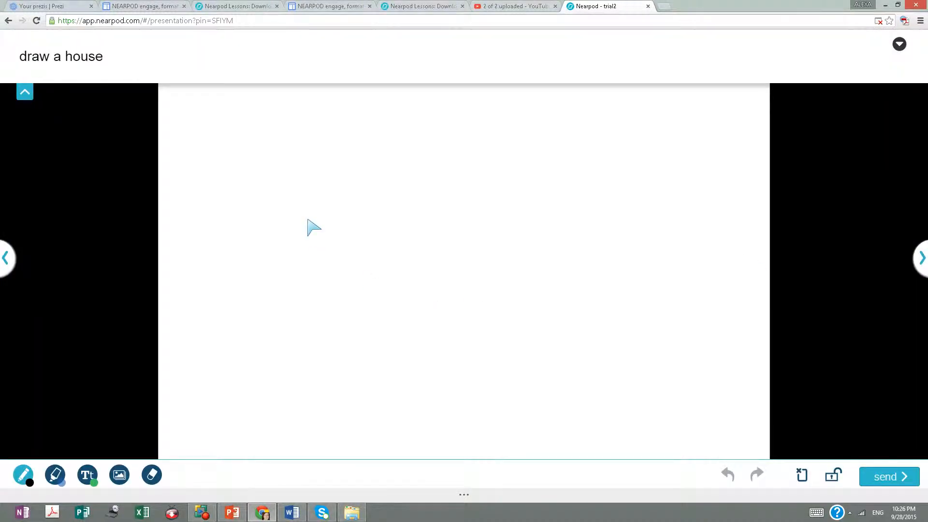
pyautogui.moveTo(308, 221)
pyautogui.mouseDown()
pyautogui.moveTo(311, 319)
pyautogui.moveTo(506, 362)
pyautogui.moveTo(514, 259)
pyautogui.moveTo(337, 237)
pyautogui.moveTo(309, 224)
pyautogui.moveTo(459, 178)
pyautogui.moveTo(509, 252)
pyautogui.moveTo(314, 313)
pyautogui.mouseUp()
pyautogui.moveTo(316, 238); pyautogui.dragTo(536, 358)
pyautogui.moveTo(907, 500)
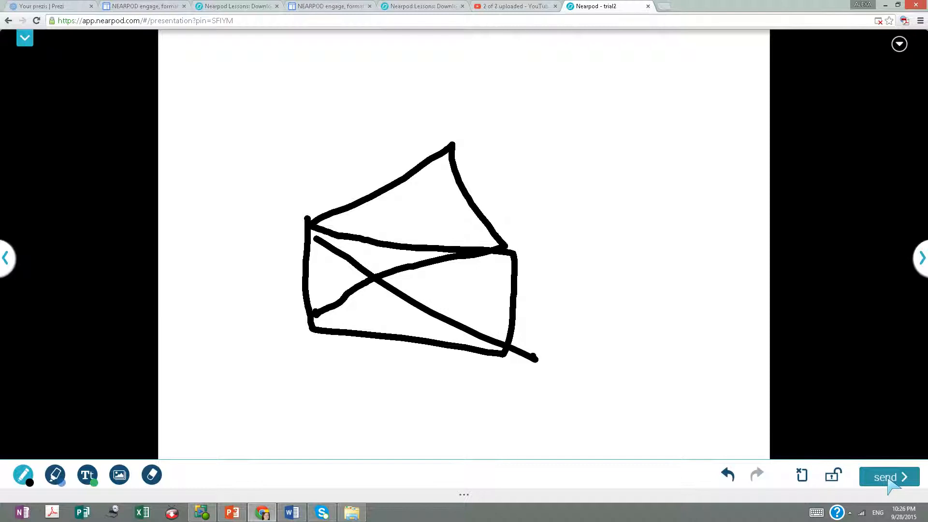
pyautogui.click(887, 478)
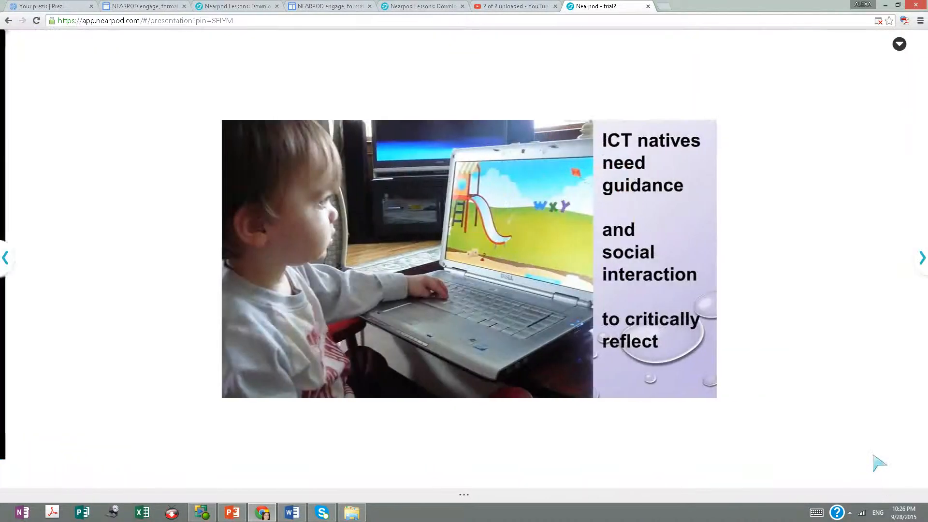
# Step: Advance one more slide, close the student session tab and return to the Nearpod library
pyautogui.click(920, 263)
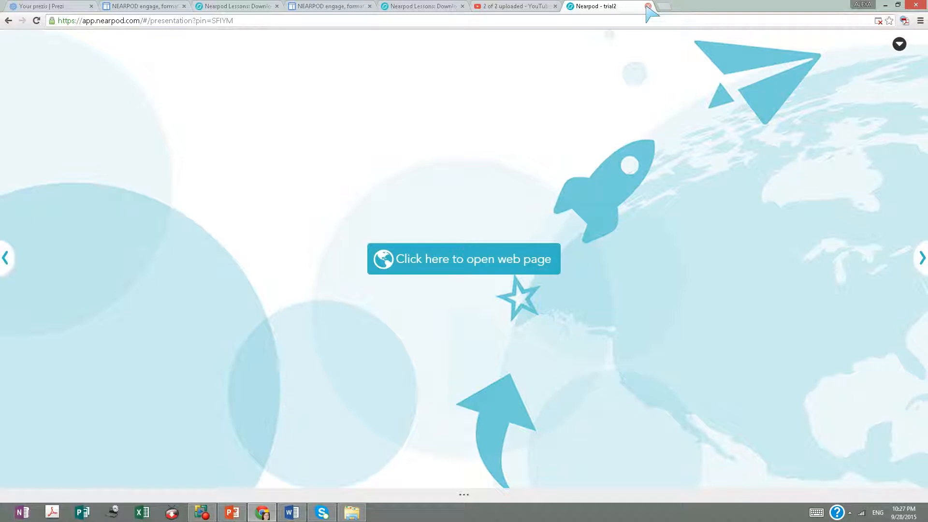
pyautogui.click(648, 6)
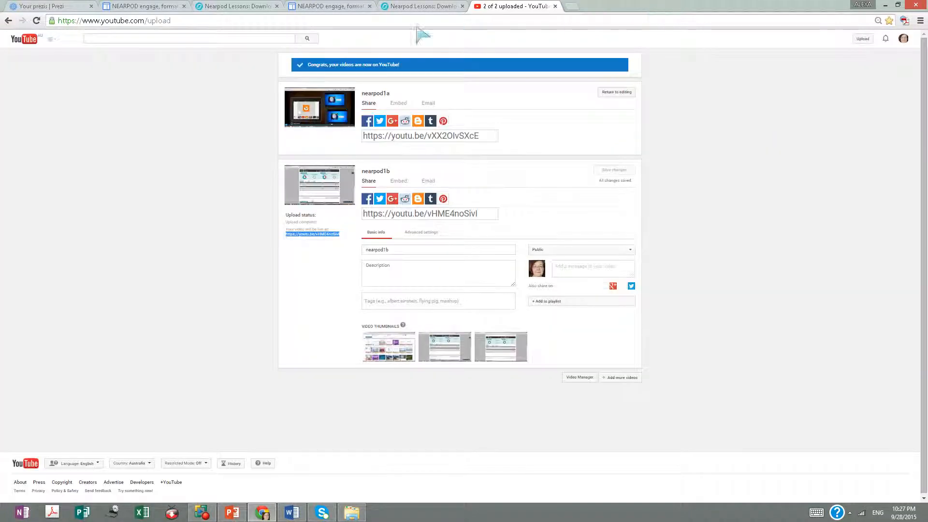
pyautogui.click(224, 8)
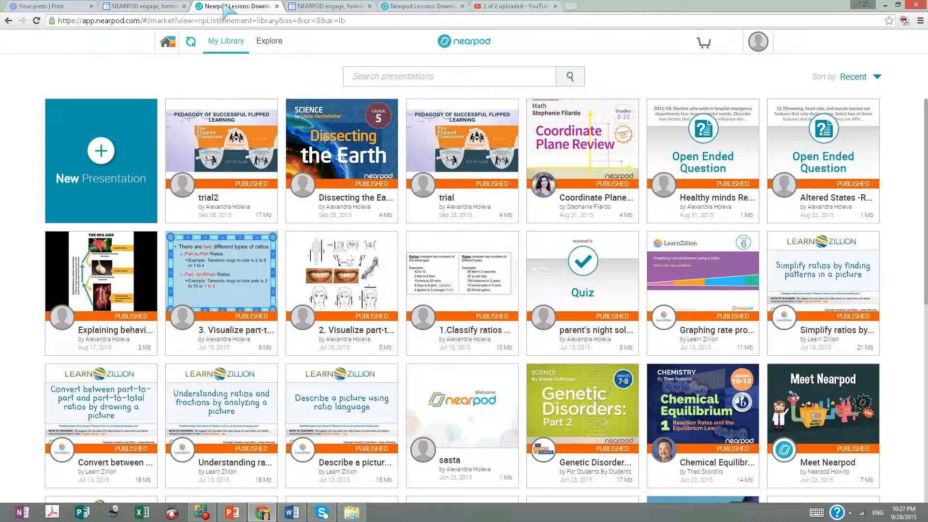
# Step: Launch the trial2 presentation as a Live Session and select its session PIN for copying
pyautogui.moveTo(199, 166)
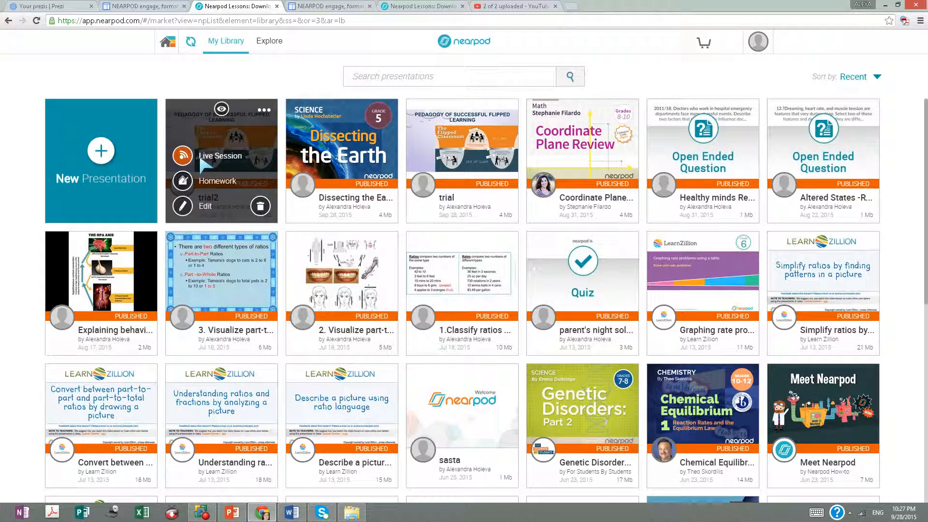
pyautogui.click(200, 160)
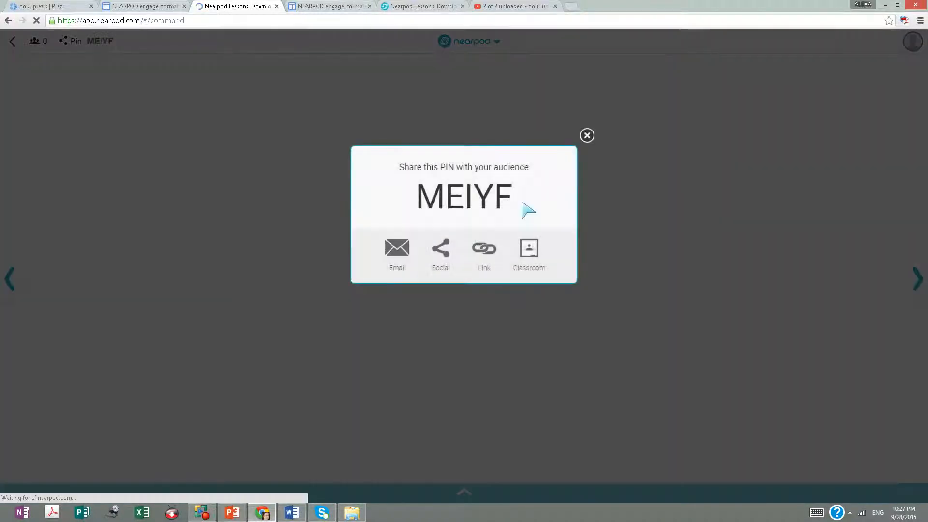
pyautogui.moveTo(415, 197); pyautogui.dragTo(510, 199)
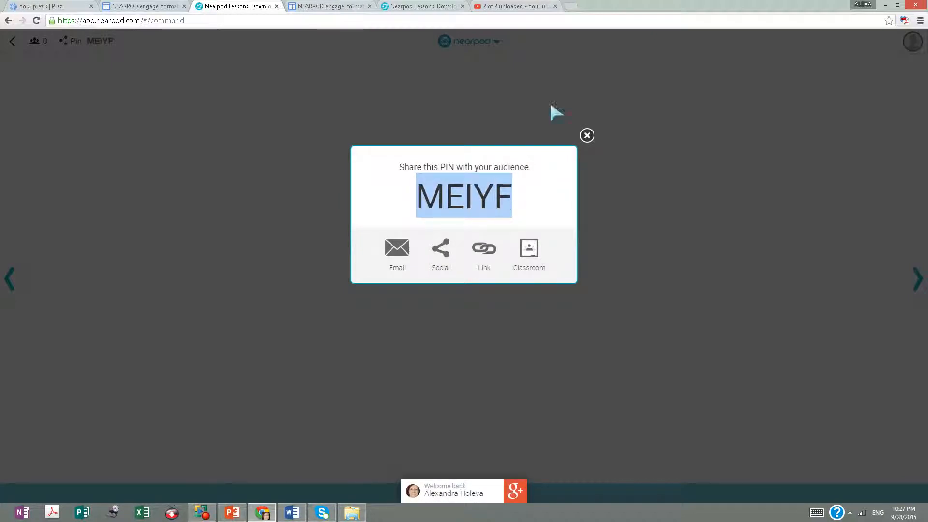
# Step: Open a new browser tab, return to the live session page and close its PIN sharing dialog
pyautogui.click(571, 7)
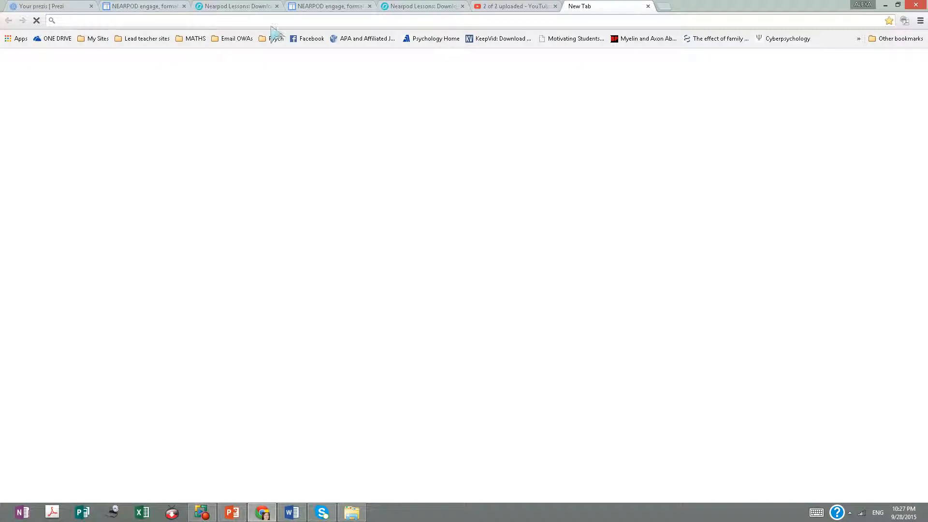
pyautogui.click(237, 7)
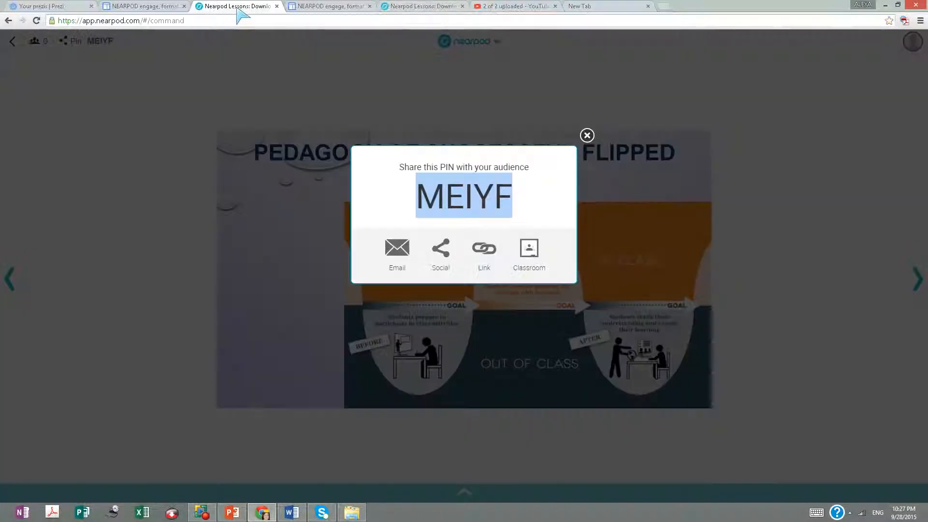
pyautogui.click(587, 135)
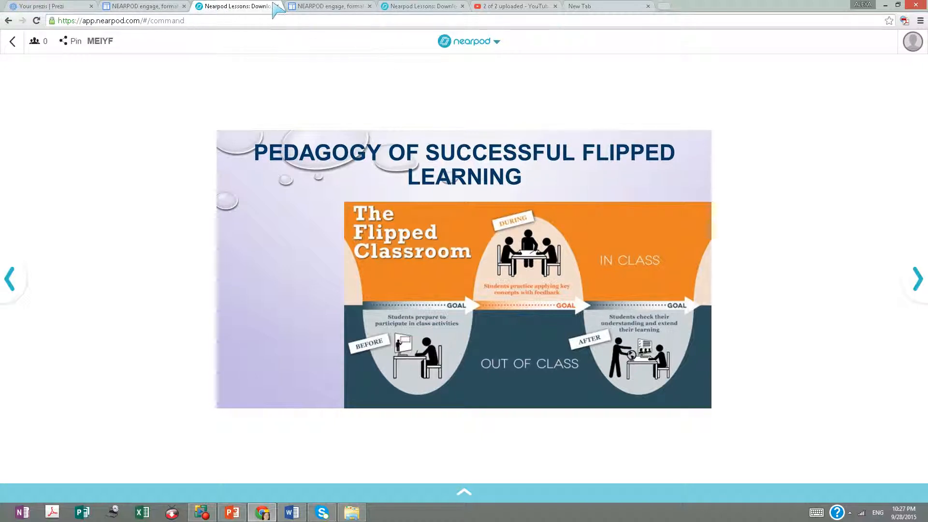
# Step: Detach the live session tab into its own browser window and snap it to the left half of the screen
pyautogui.moveTo(273, 7); pyautogui.dragTo(87, 7)
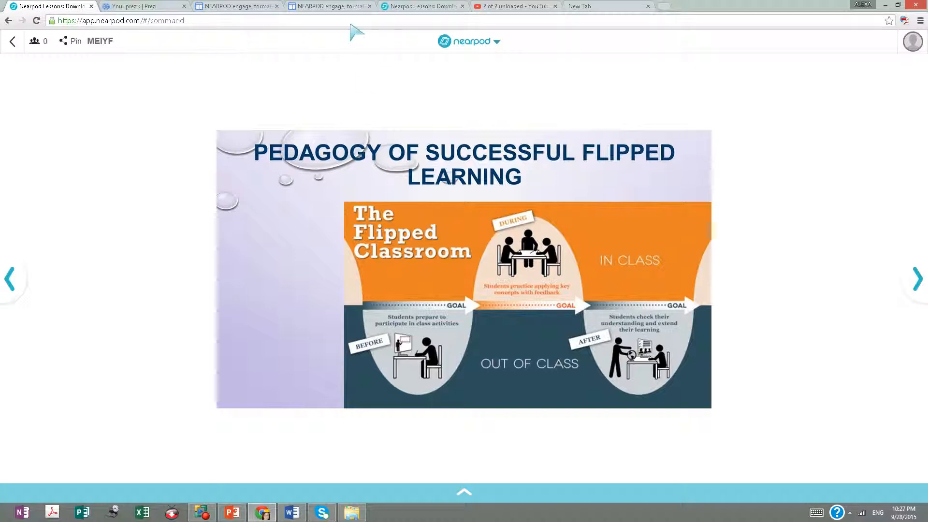
pyautogui.moveTo(55, 10); pyautogui.dragTo(741, 288)
pyautogui.press('super+Left')
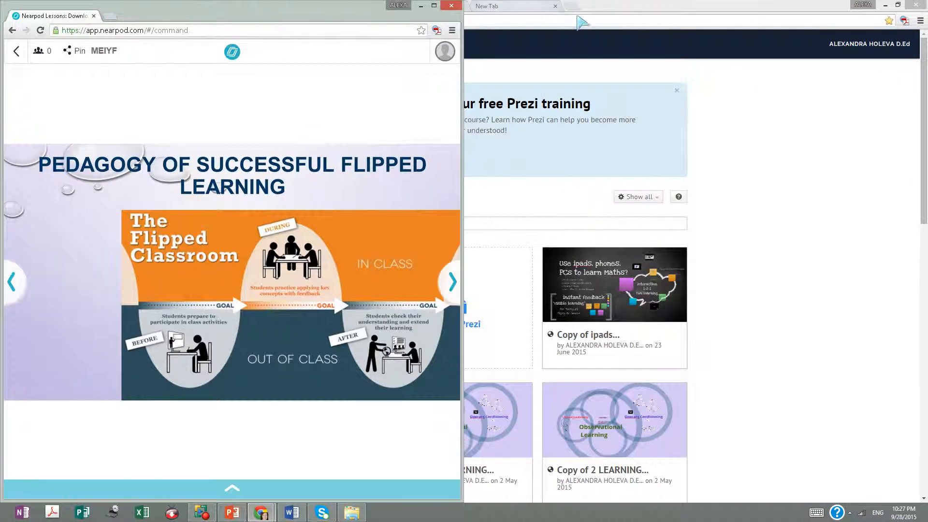
# Step: Open nearpod.com in a new browser tab and join the live session as a student using the session PIN and the student's name
pyautogui.click(574, 8)
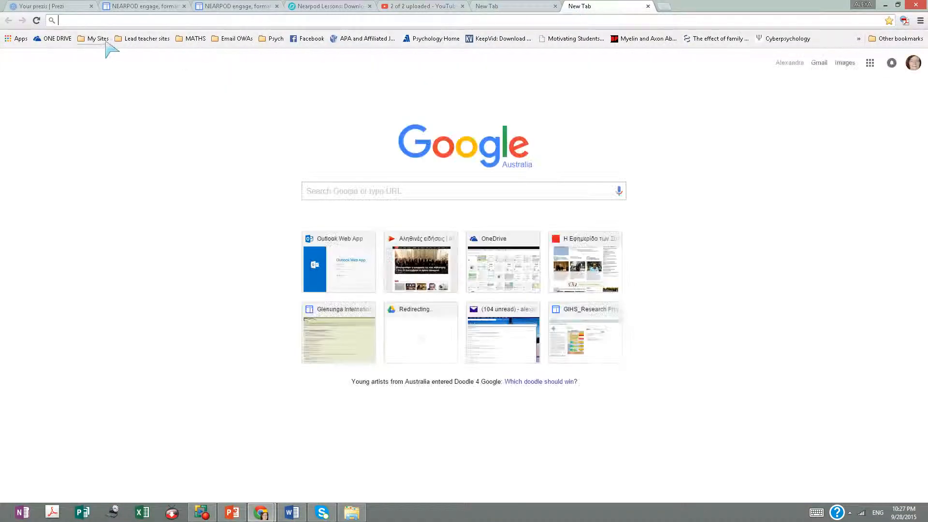
pyautogui.write('nearpod.com')
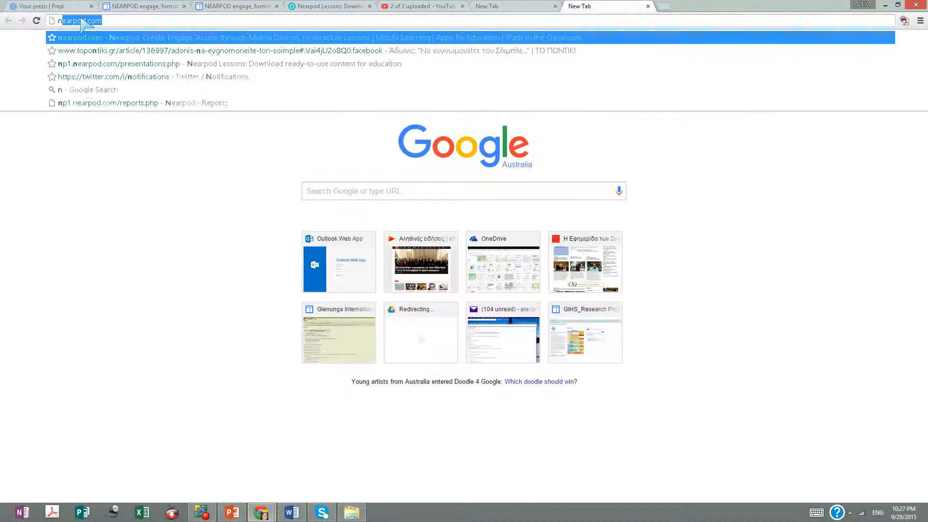
pyautogui.click(96, 40)
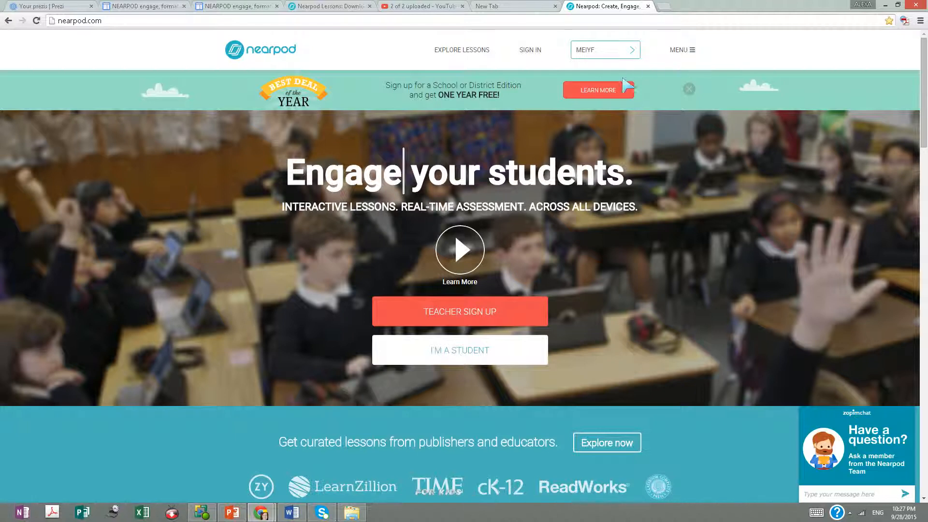
pyautogui.press('Return')
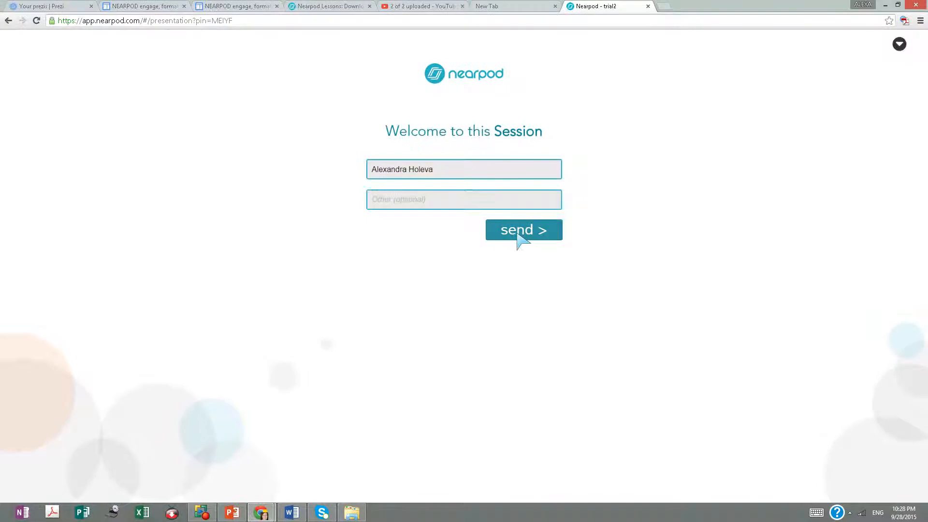
pyautogui.click(517, 230)
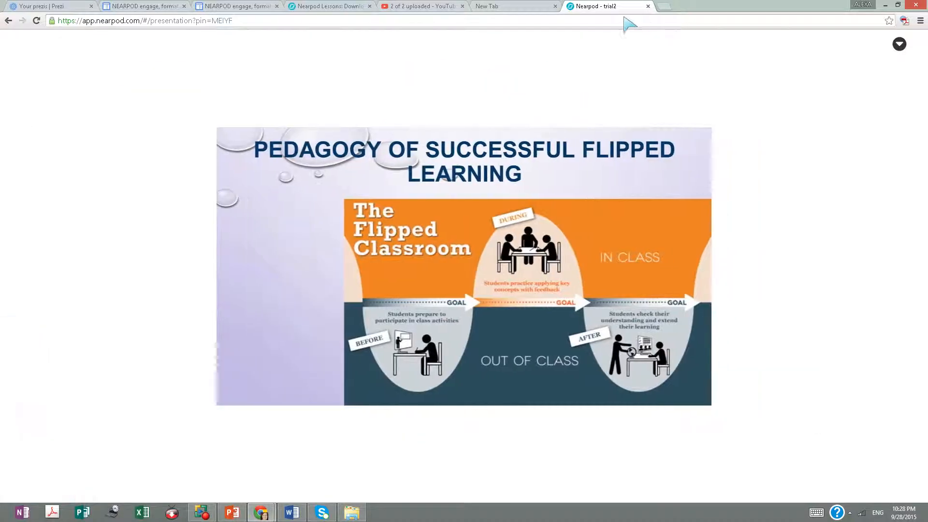
# Step: Detach the student session tab into its own browser window and snap it to the right half of the screen
pyautogui.moveTo(626, 9); pyautogui.dragTo(902, 108)
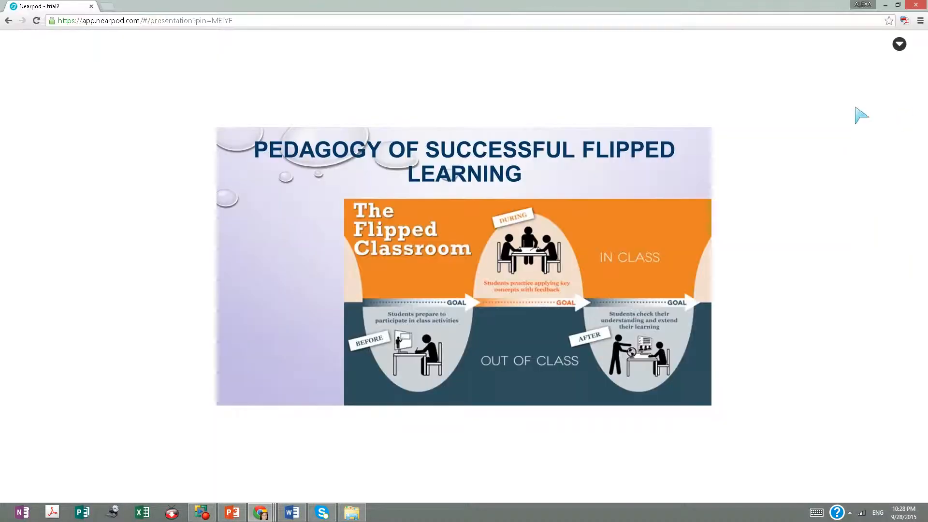
pyautogui.press('super+Right')
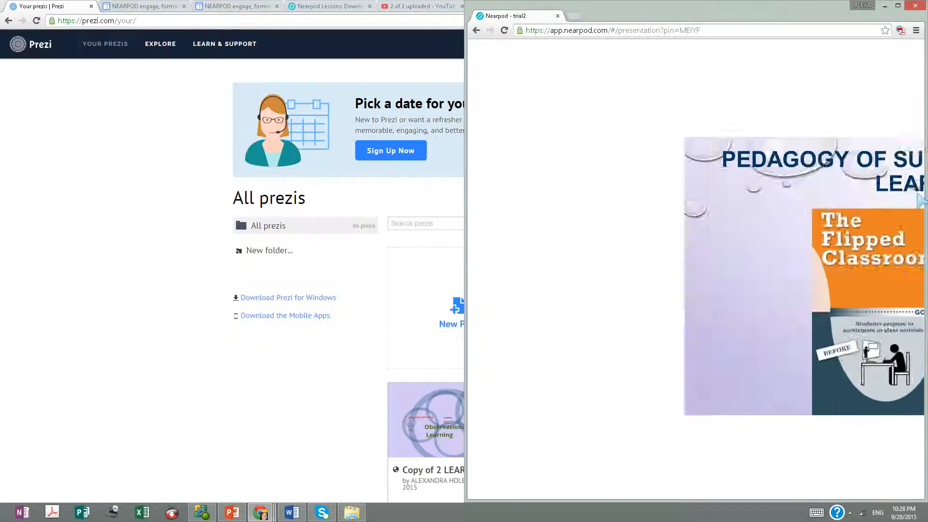